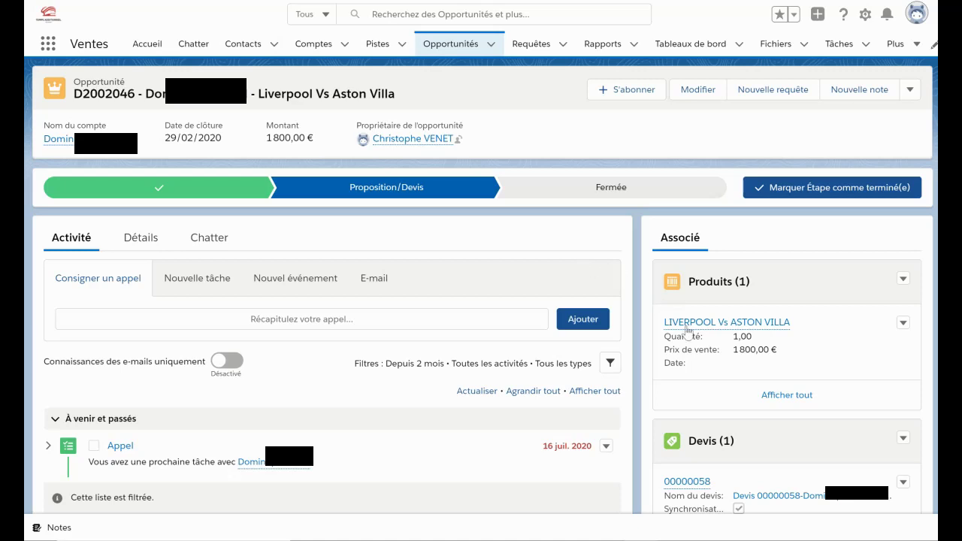
mouse_move(692, 328)
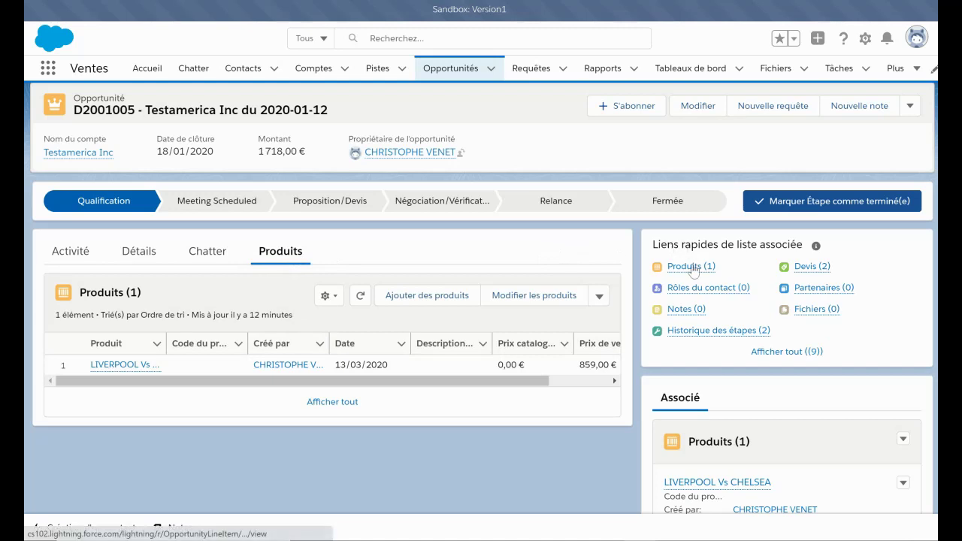
mouse_move(693, 271)
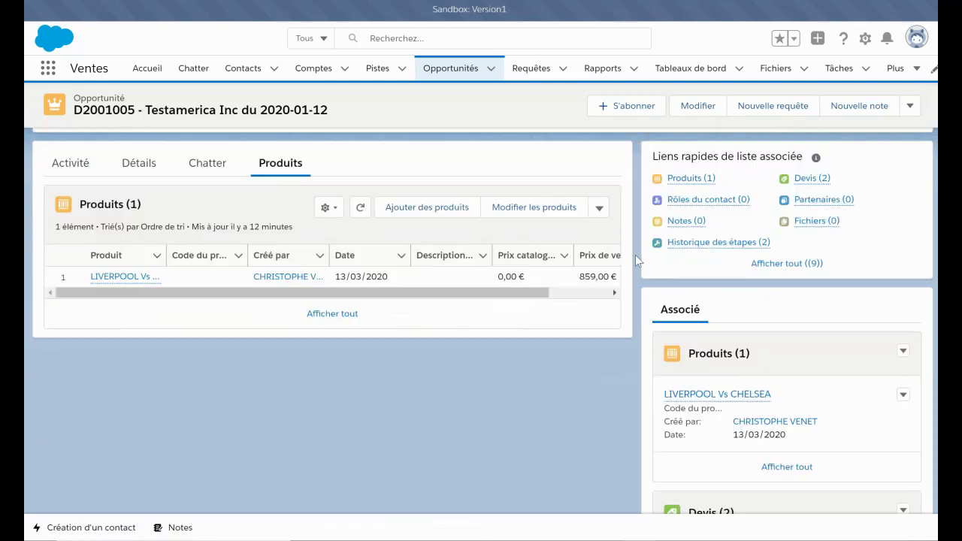
scroll(635, 255, down, 2)
mouse_move(683, 349)
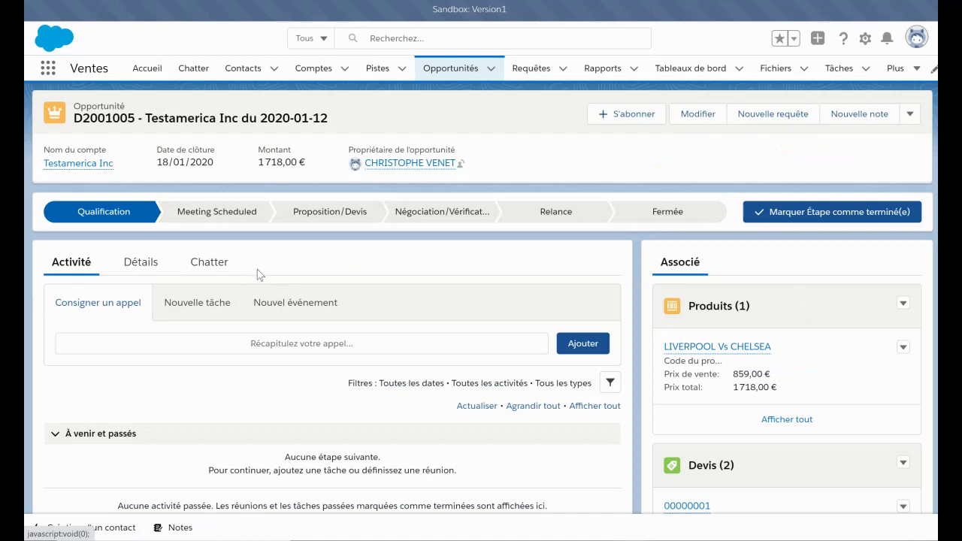
Step: Open the opportunity record page for editing and add a tab to the Activité, Détails and Chatter tab set
click(866, 39)
click(801, 136)
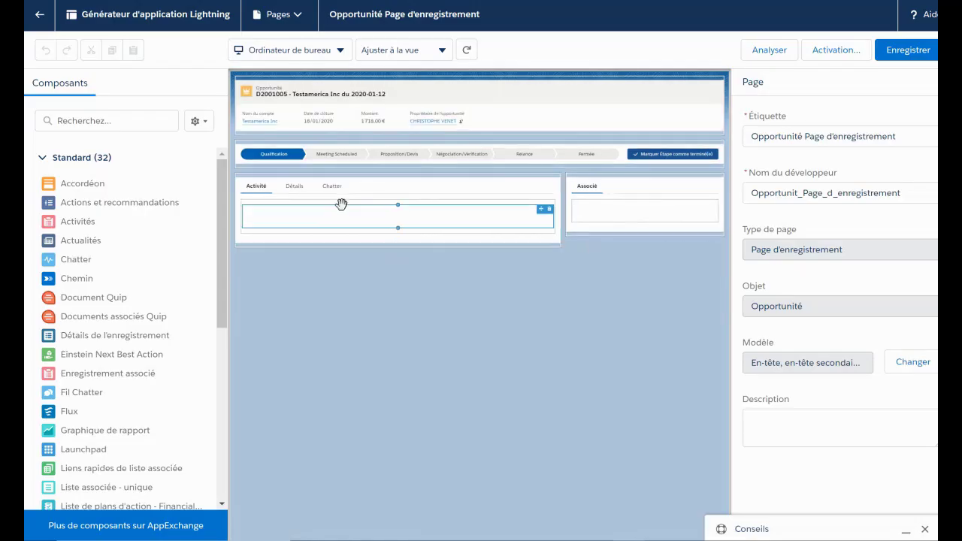
click(350, 194)
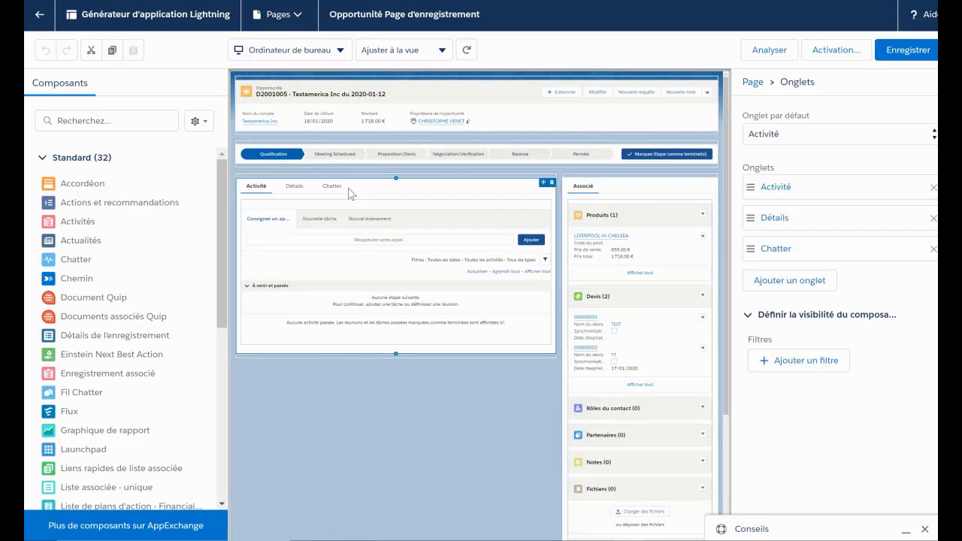
click(802, 281)
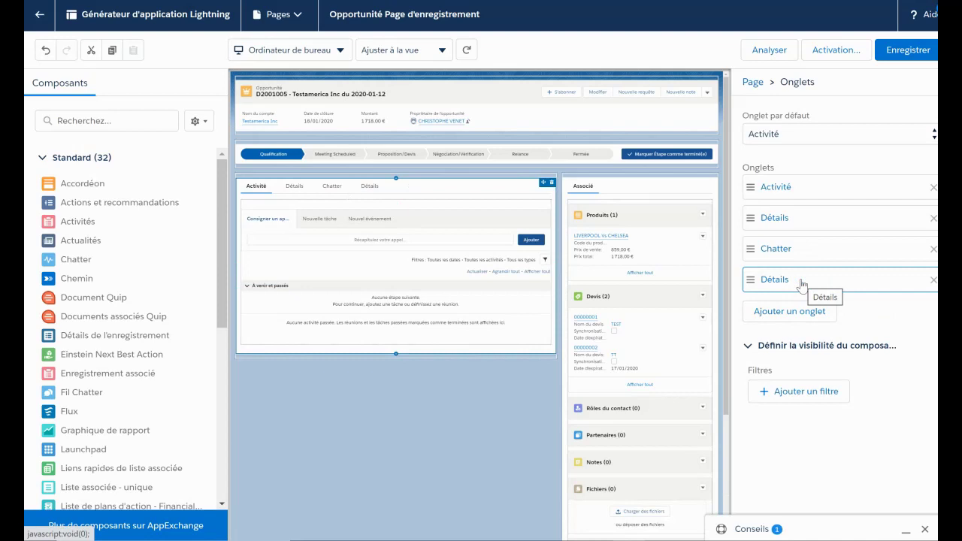
Step: Give the newly added second Détails tab the custom label Produits
click(801, 284)
click(652, 295)
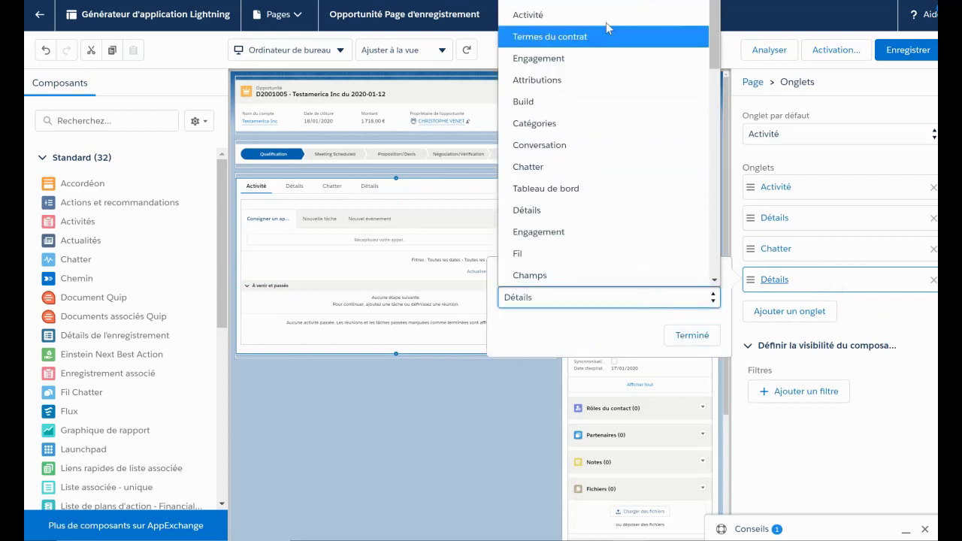
click(571, 4)
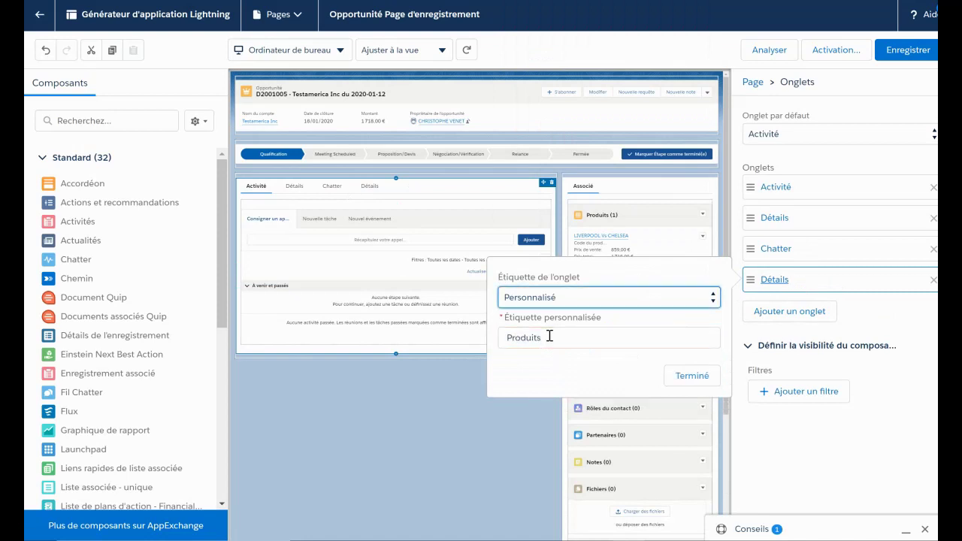
click(692, 390)
Step: Search the components for "liste" and place a Liste associée - unique component inside the Produits tab
click(131, 122)
text(liste)
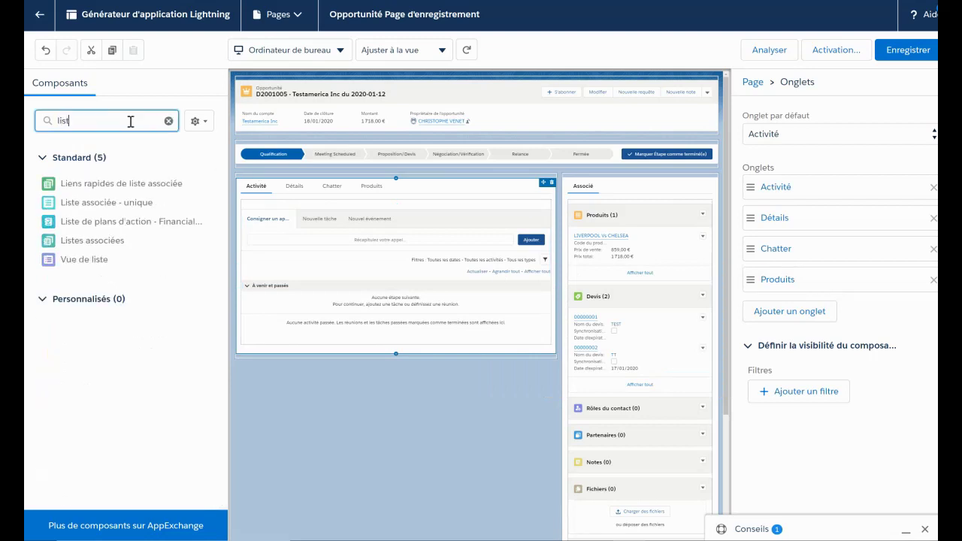
click(371, 192)
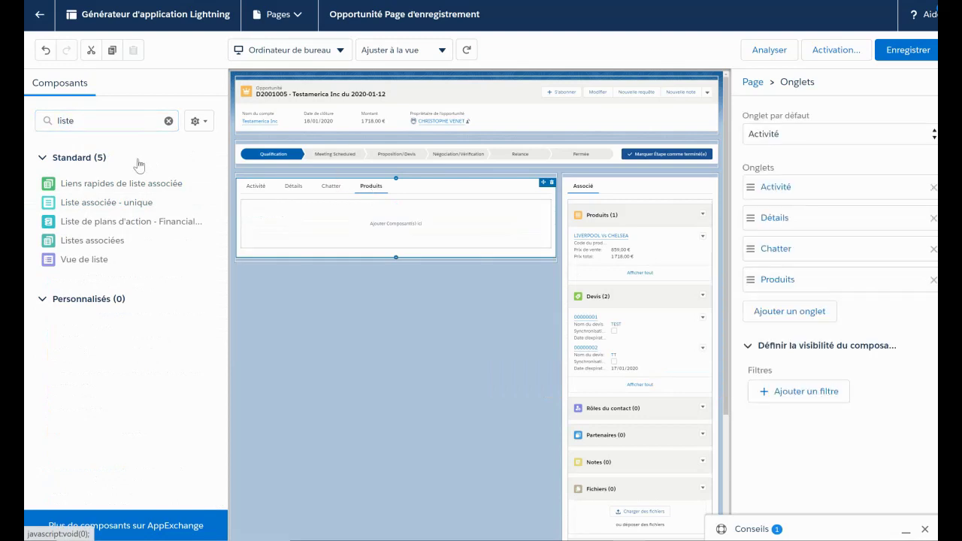
drag(76, 207, 301, 217)
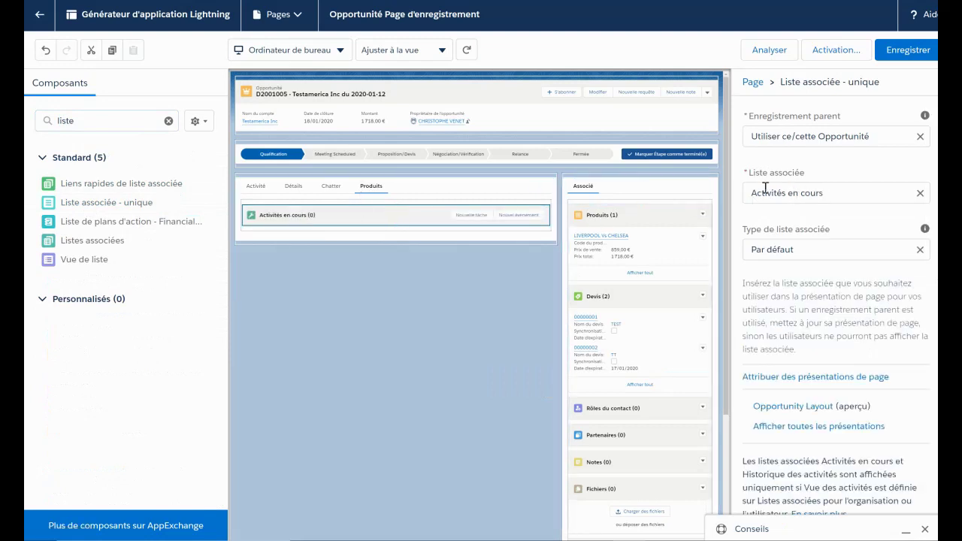
Step: Set the new component's related list to Produits
click(920, 193)
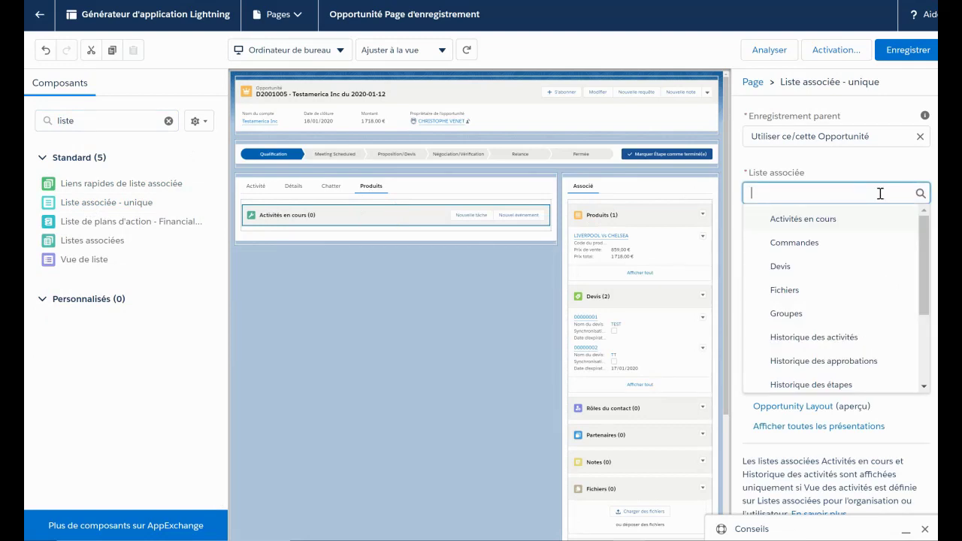
text(produi)
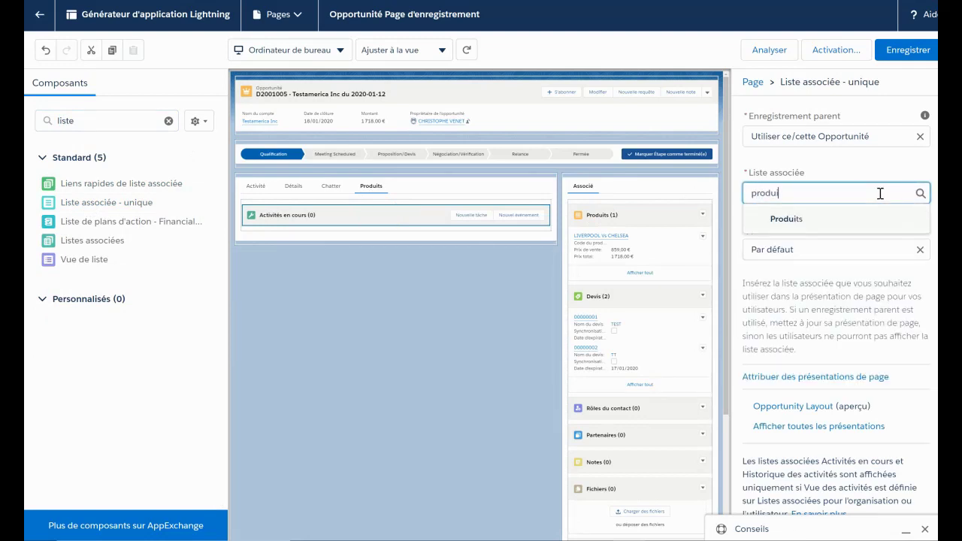
click(778, 224)
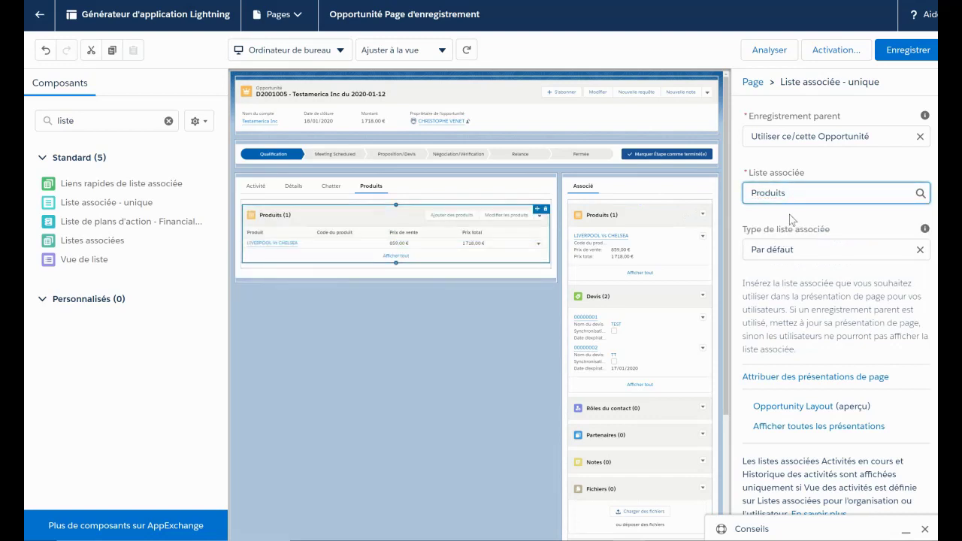
Step: Set the Produits component's related list type to Liste optimisée and save the record page
click(921, 250)
click(797, 300)
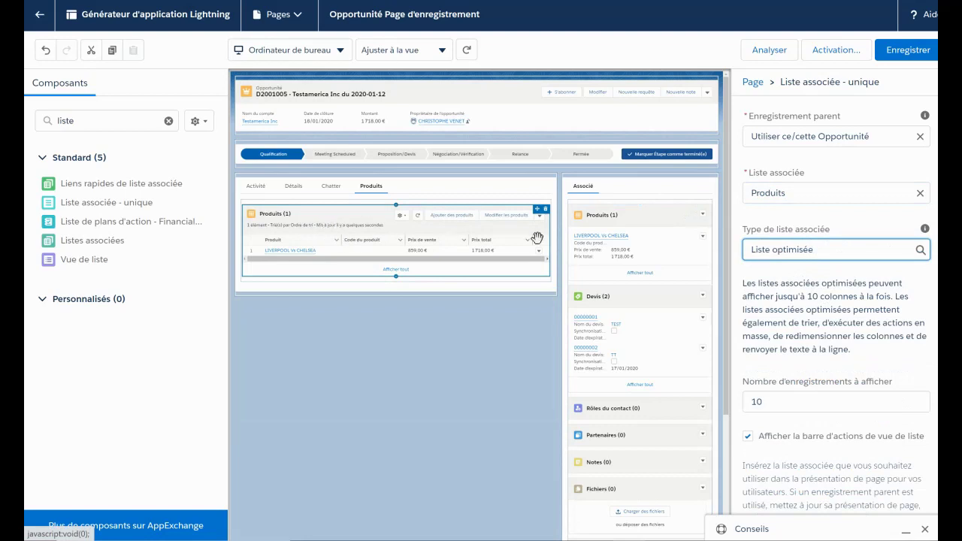
click(900, 50)
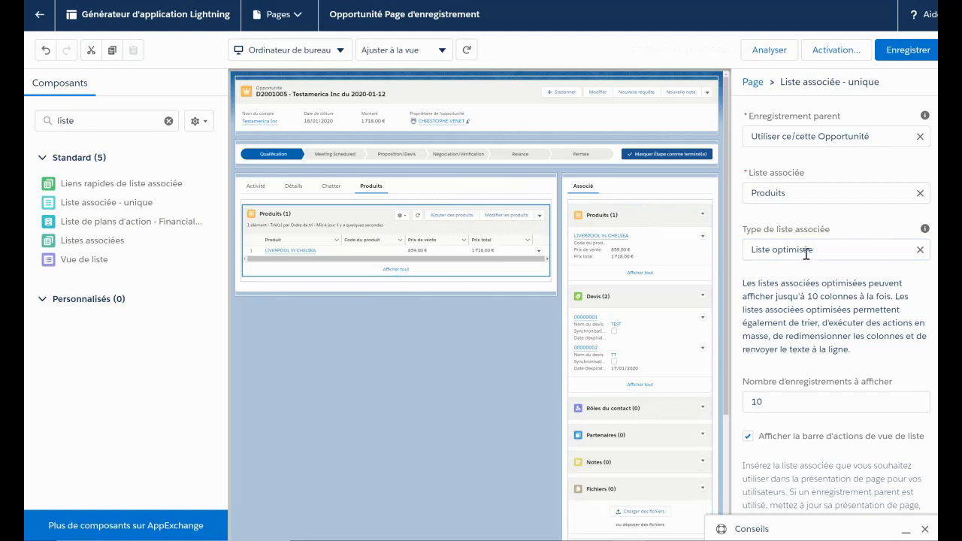
Step: Open the Opportunity Layout page layout and bring up the properties of its Produits related list
scroll(807, 254, down, 4)
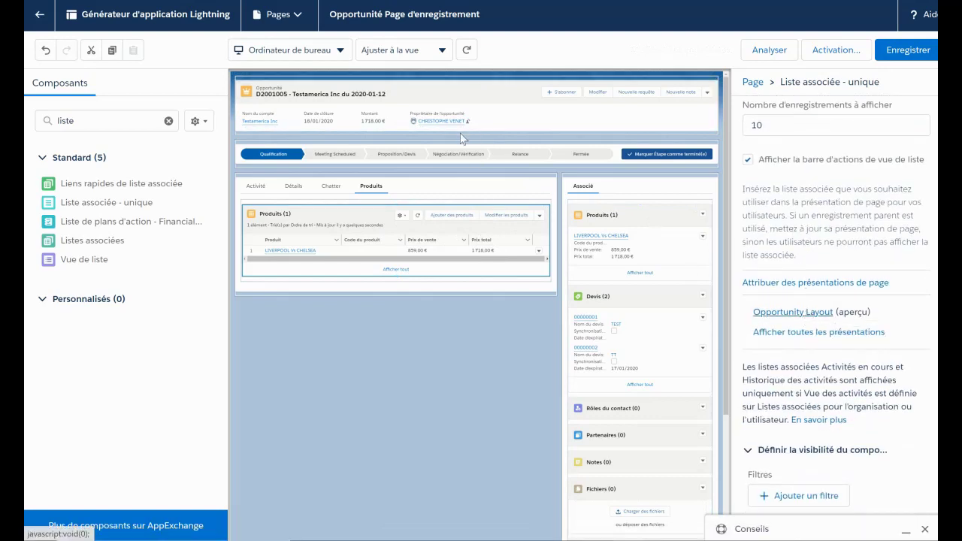
click(844, 332)
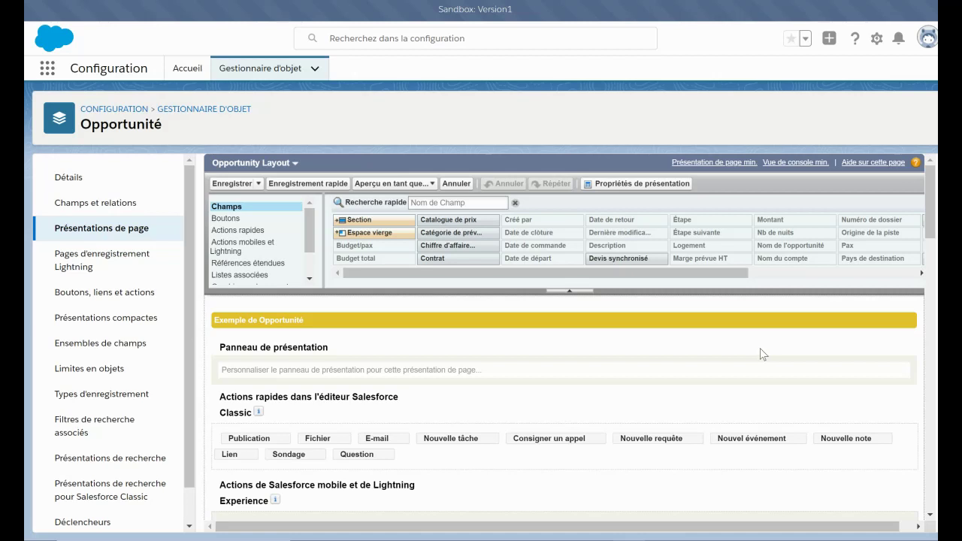
scroll(760, 348, down, 3)
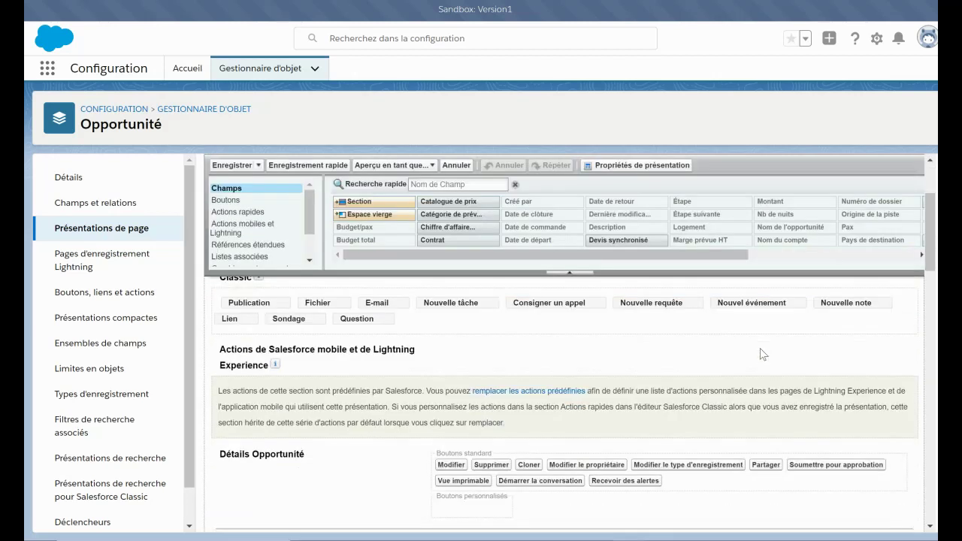
scroll(760, 349, down, 1)
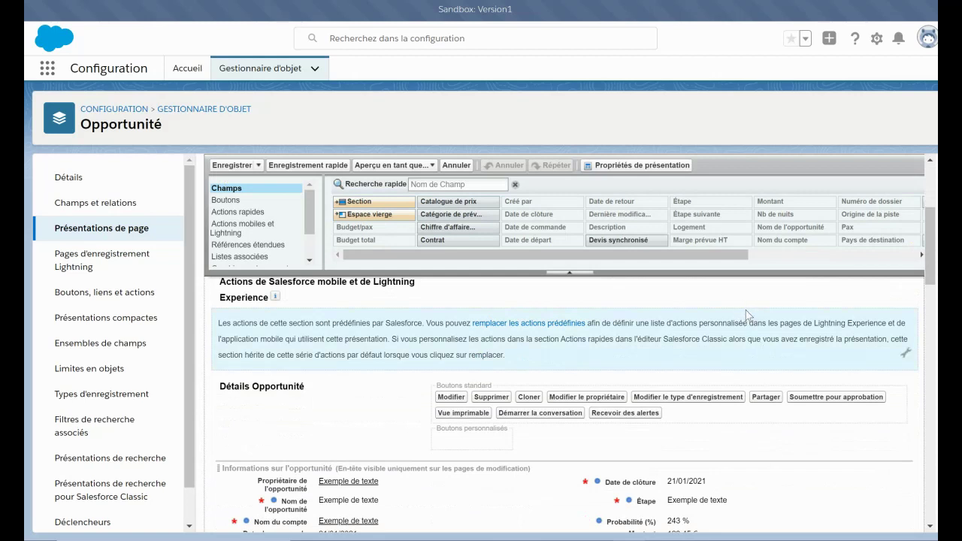
scroll(746, 314, down, 3)
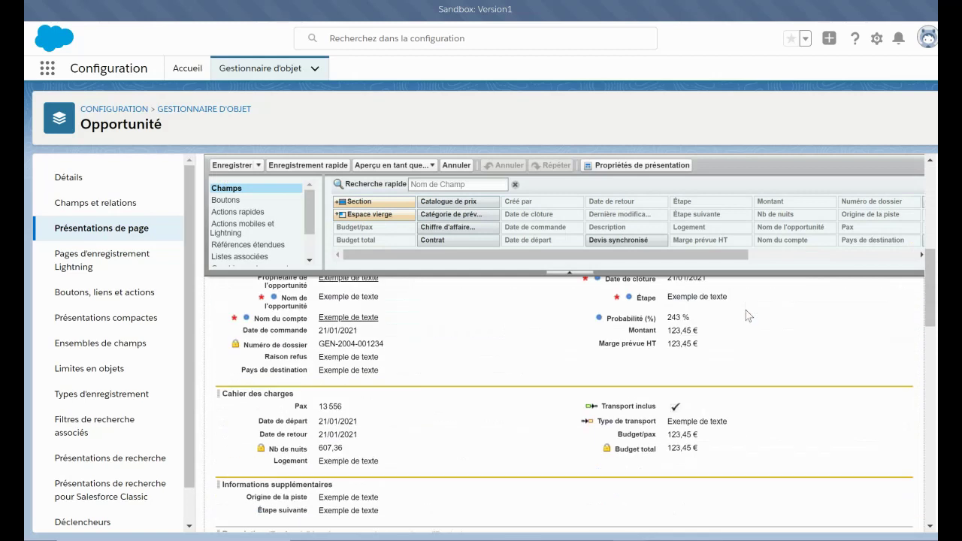
scroll(669, 319, down, 10)
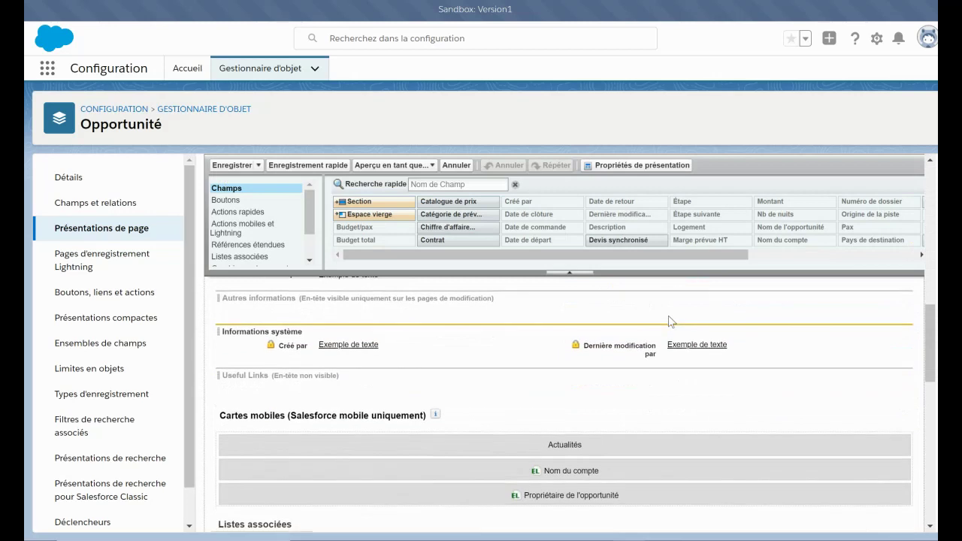
scroll(671, 321, down, 1)
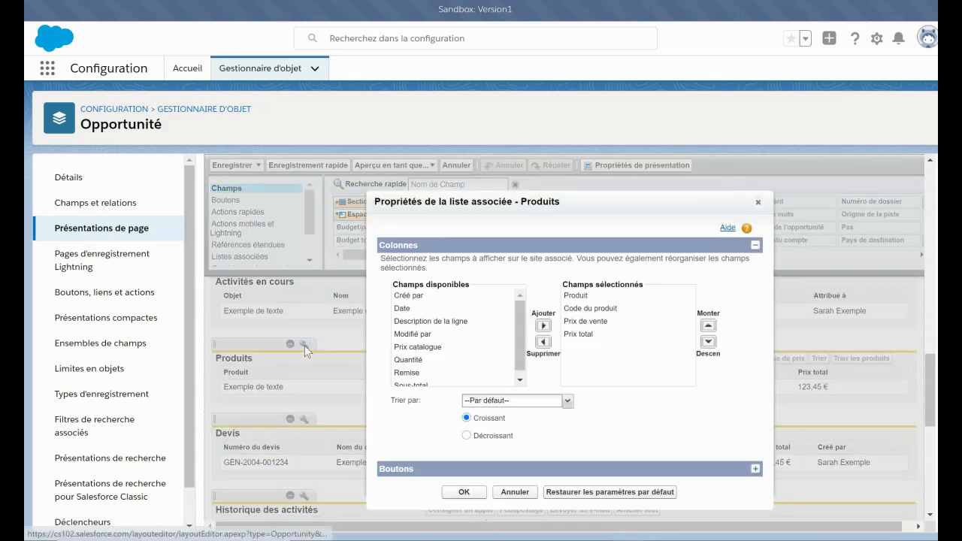
click(305, 346)
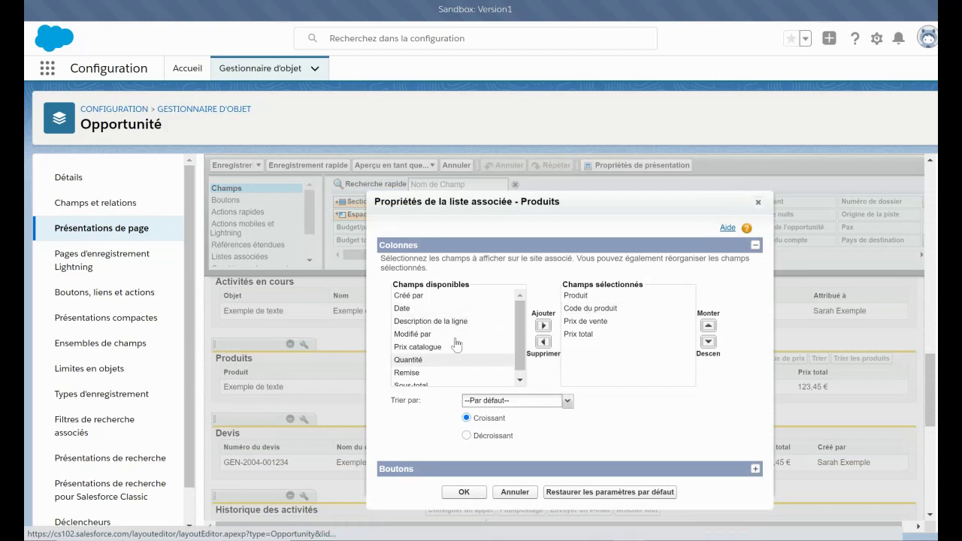
Step: Add the Quantité, Date and Sous-total columns to the Produits related list and save the page layout
scroll(456, 321, down, 2)
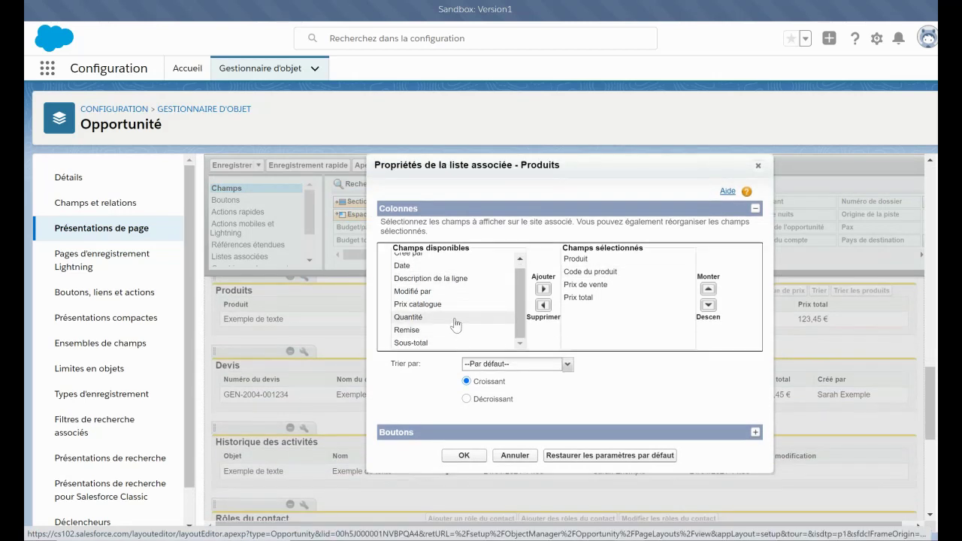
click(457, 317)
click(543, 289)
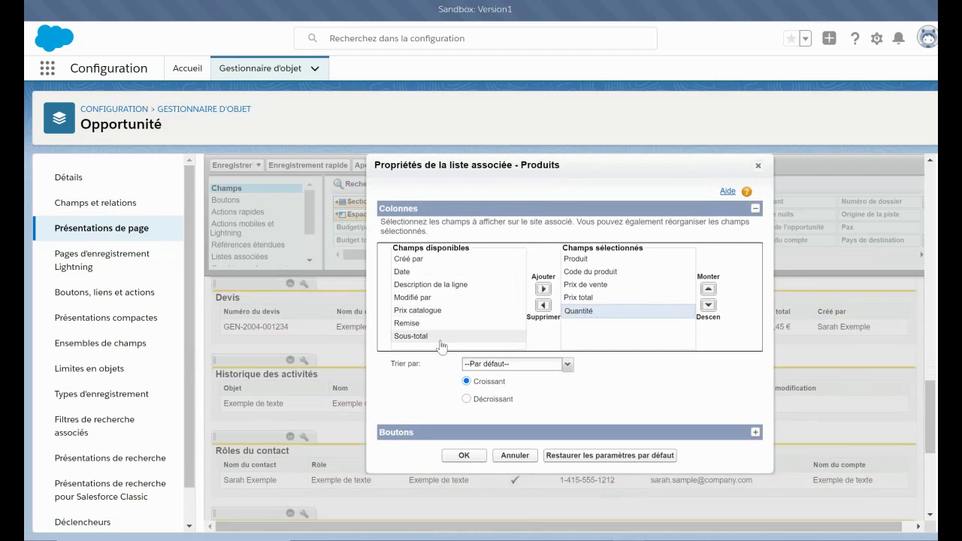
click(402, 272)
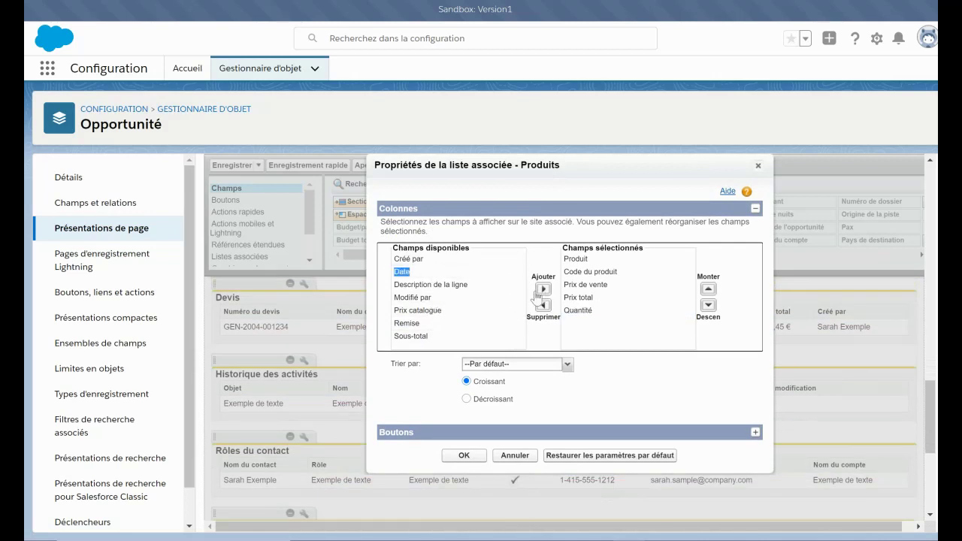
click(543, 291)
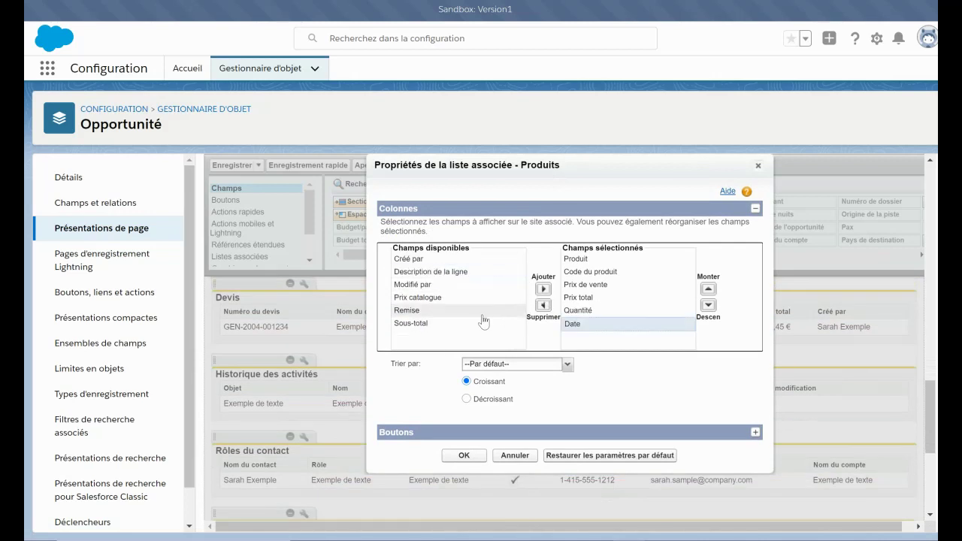
click(461, 323)
click(543, 290)
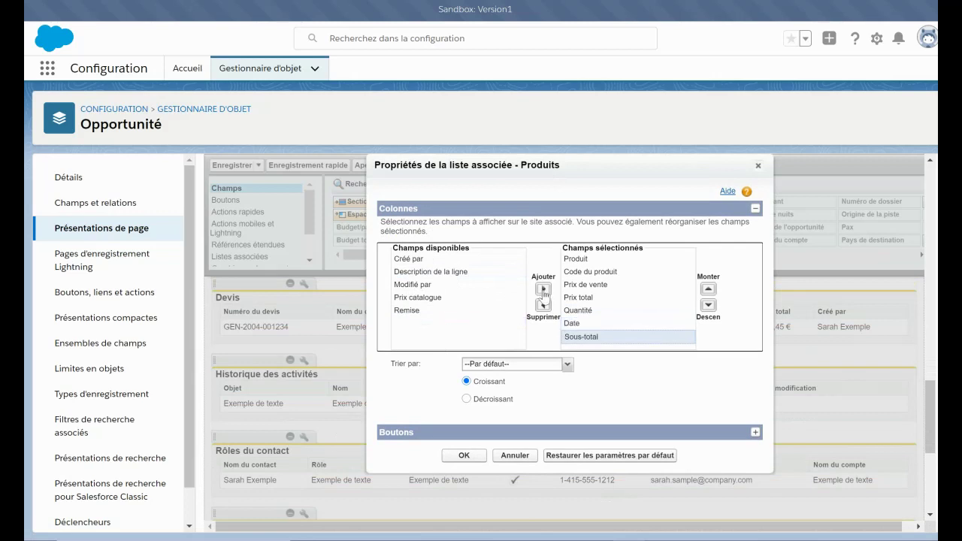
click(464, 456)
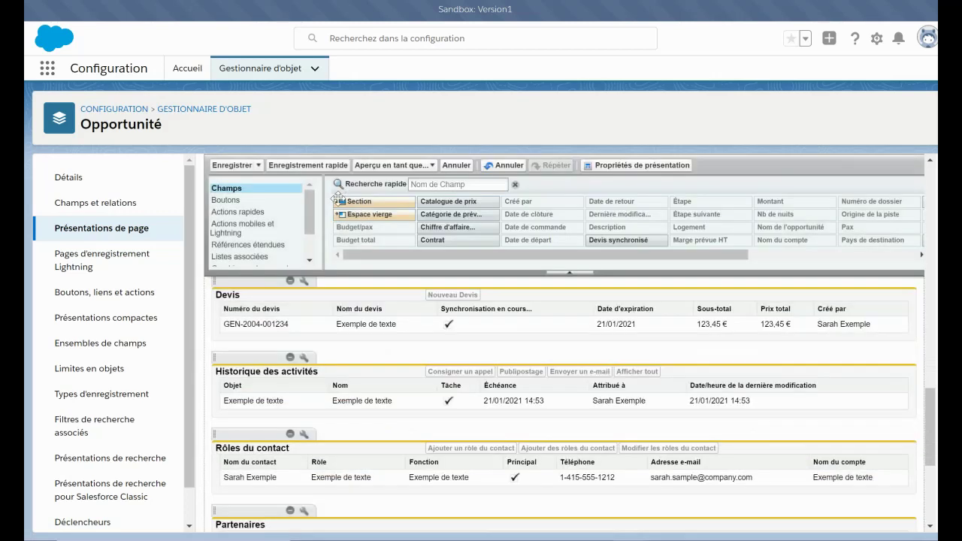
click(226, 164)
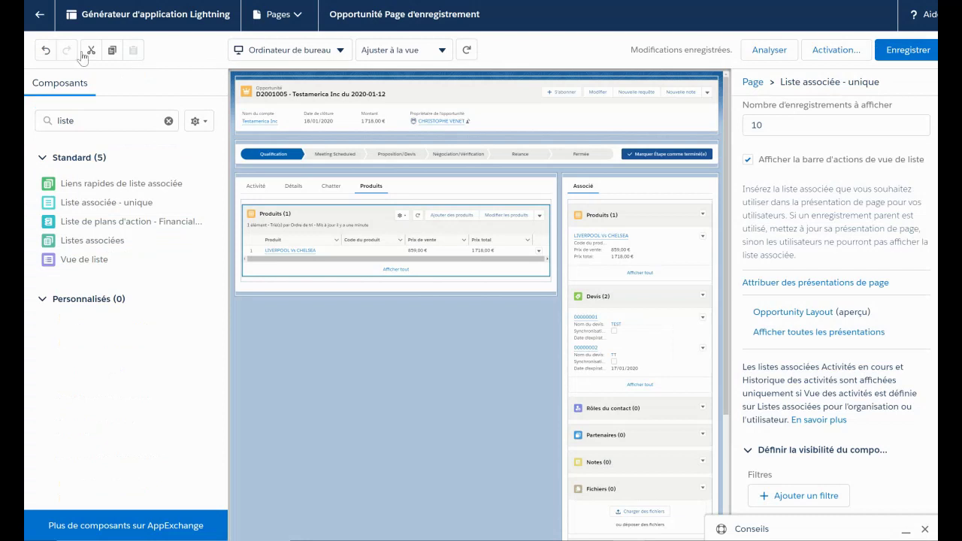
Step: Return to the Testamerica Inc opportunity record and check the product list in its Produits tab
click(39, 14)
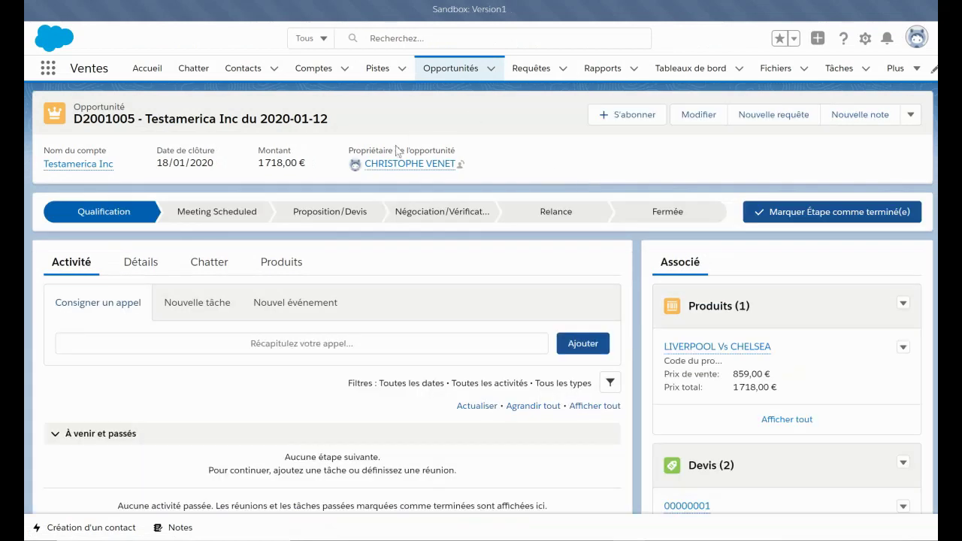
scroll(398, 150, down, 2)
scroll(329, 208, up, 1)
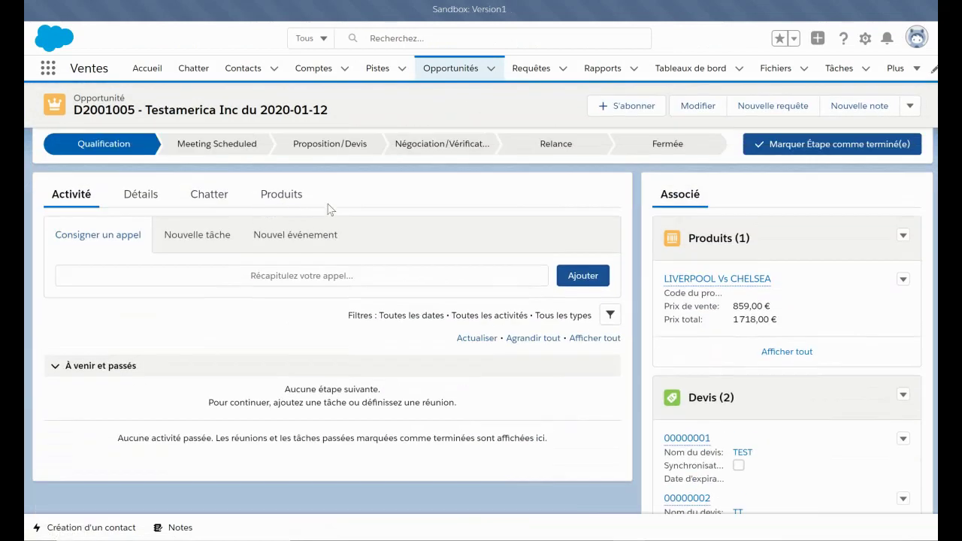
click(283, 206)
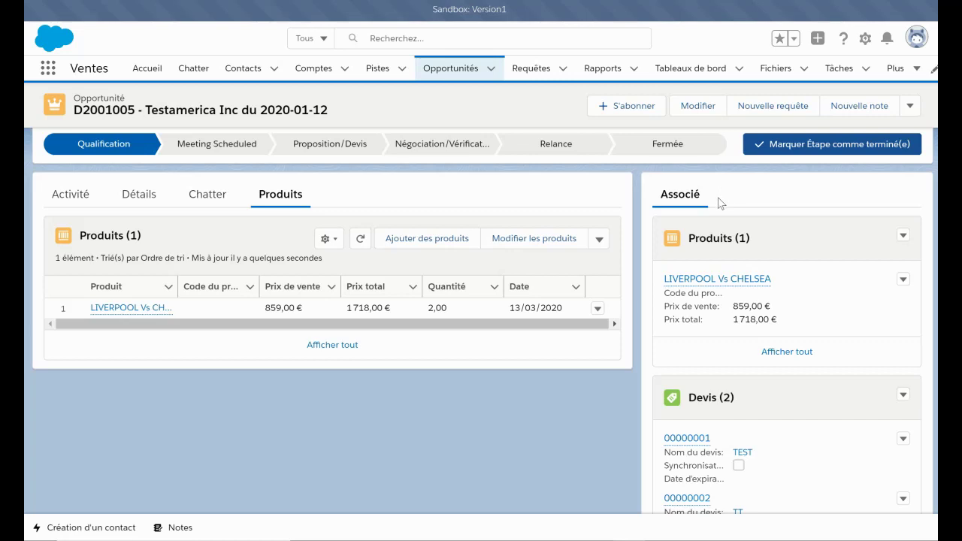
Step: Add the Liens rapides de liste associée component above the Associé section of the opportunity record page and save the page
click(865, 38)
click(809, 140)
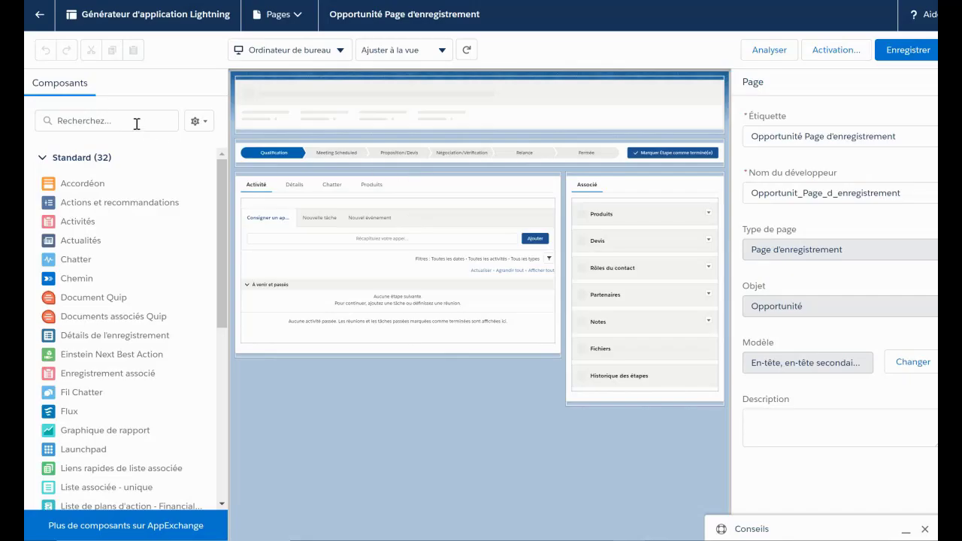
click(136, 121)
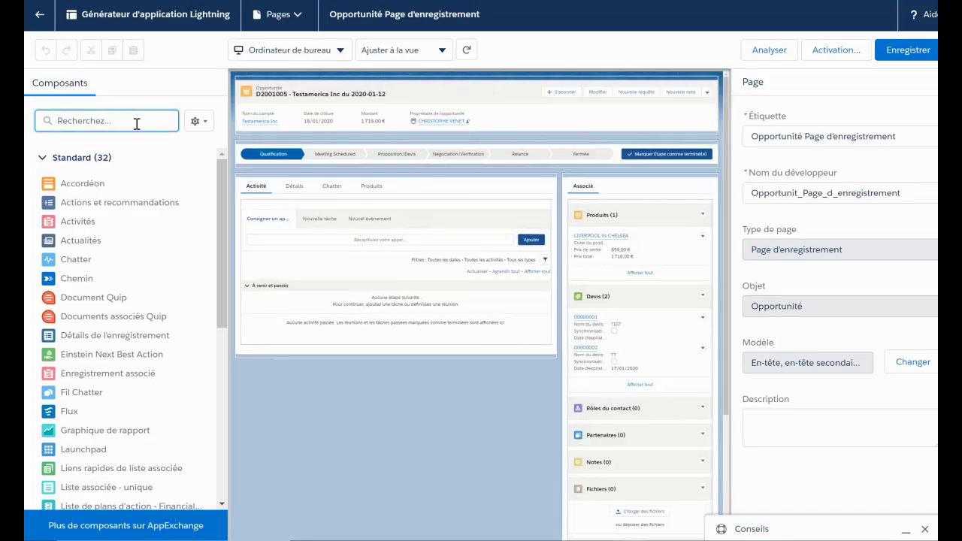
text(lien)
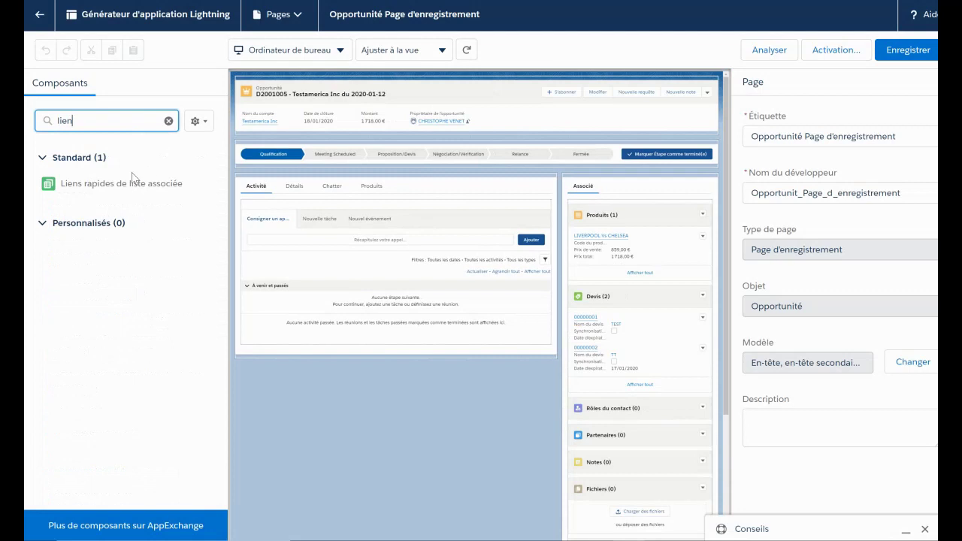
drag(126, 184, 603, 181)
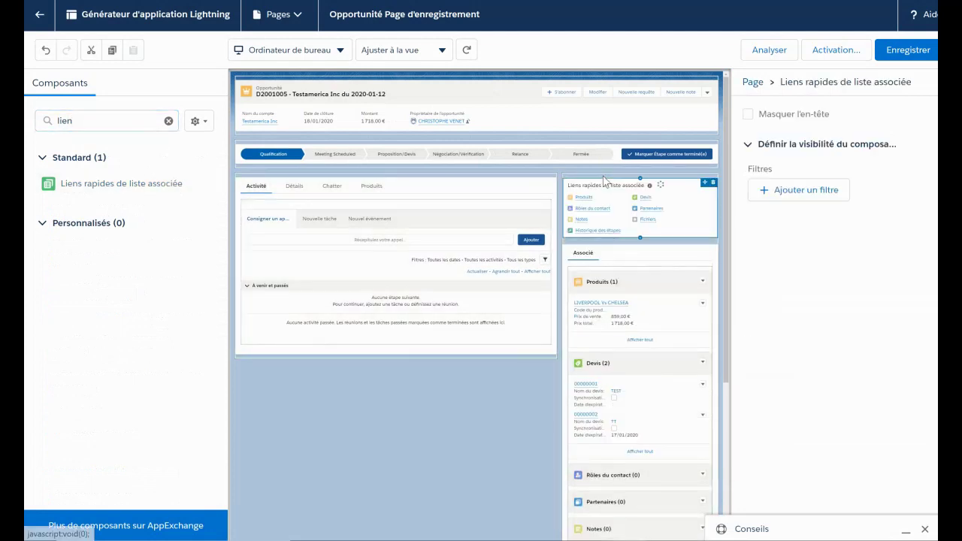
click(900, 53)
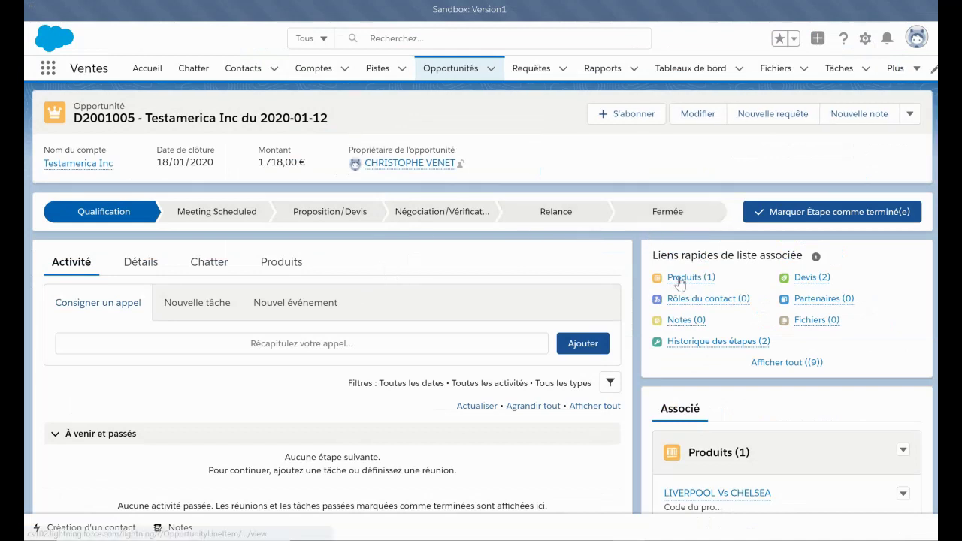
Step: Preview the Produits list through the related list quick links, and the LIVERPOOL Vs CHELSEA product's summary card in the Associé section
mouse_move(679, 281)
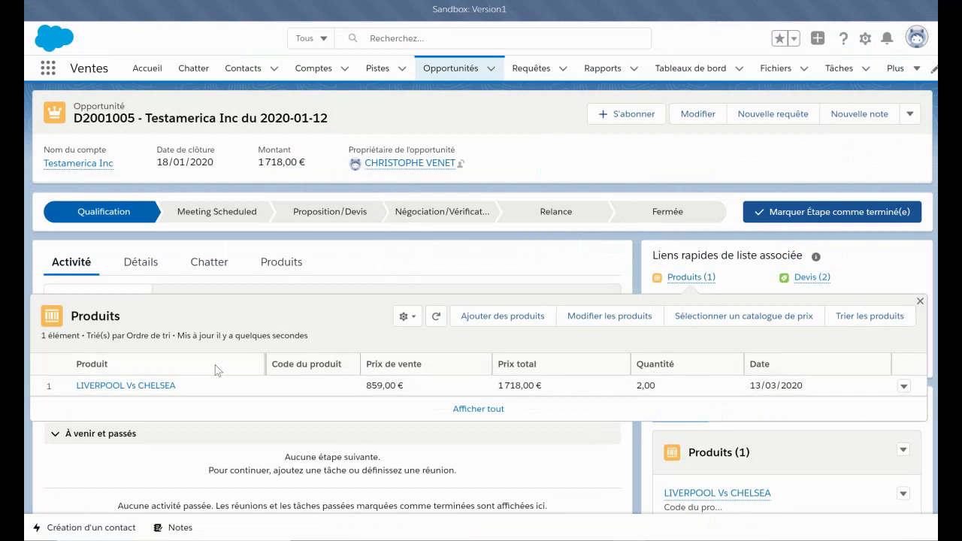
click(290, 260)
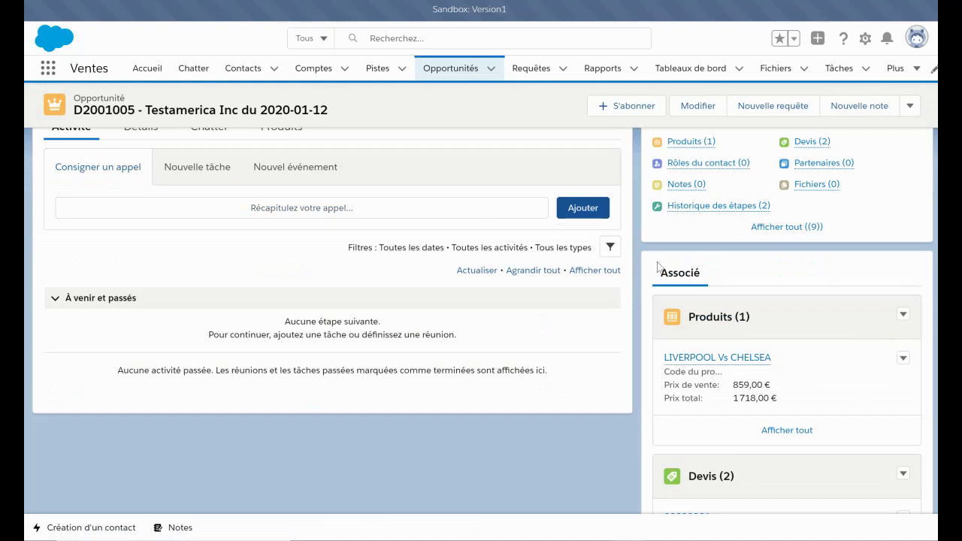
mouse_move(724, 361)
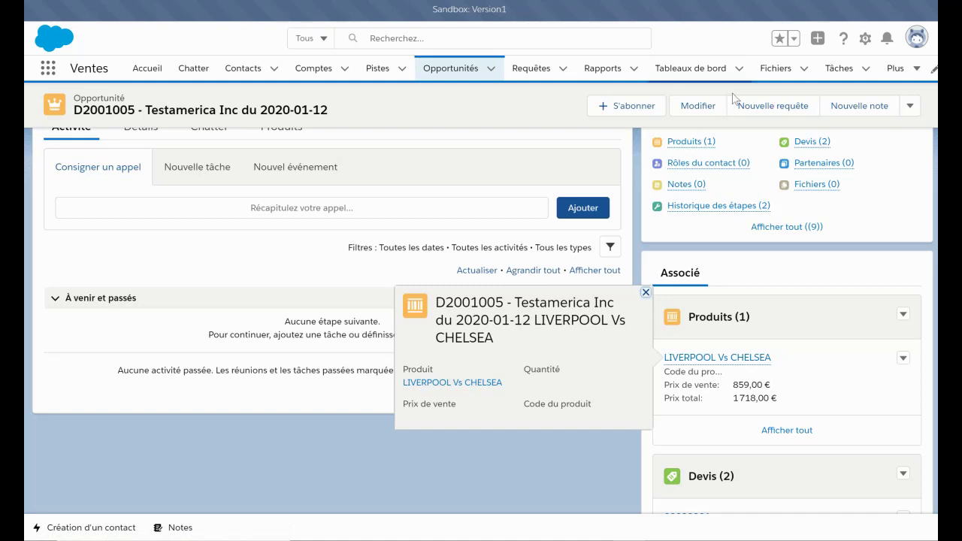
Step: Open the compact layouts of the Produit d'opportunité object in the setup's object manager
click(866, 39)
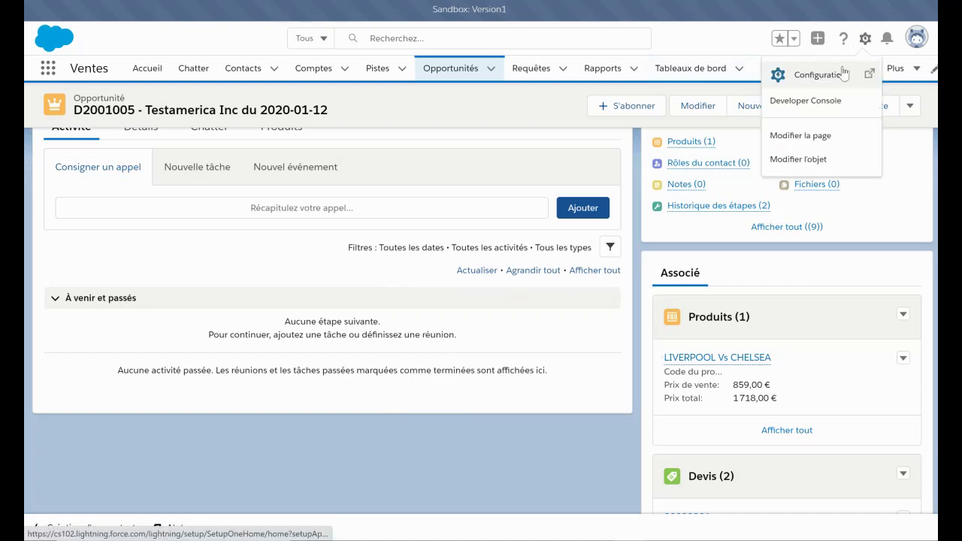
click(844, 73)
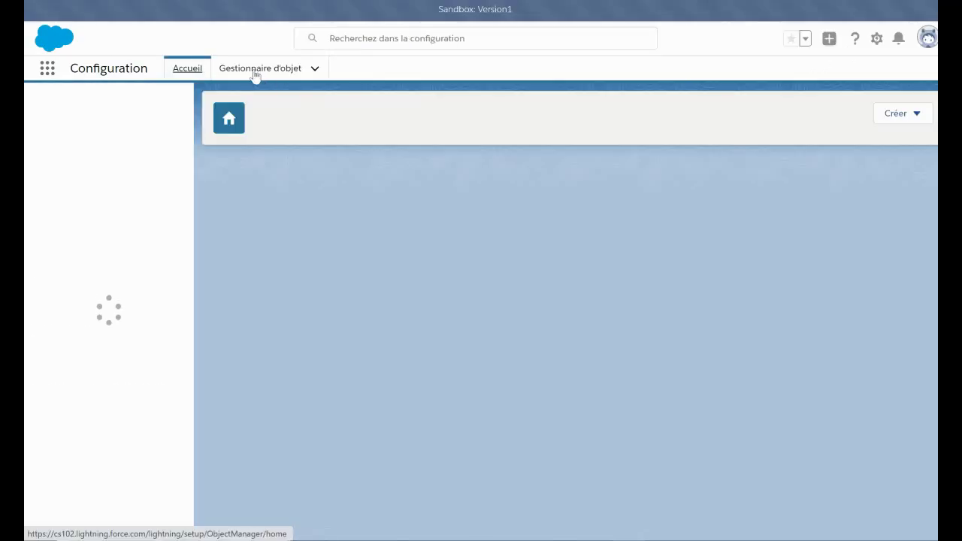
click(253, 71)
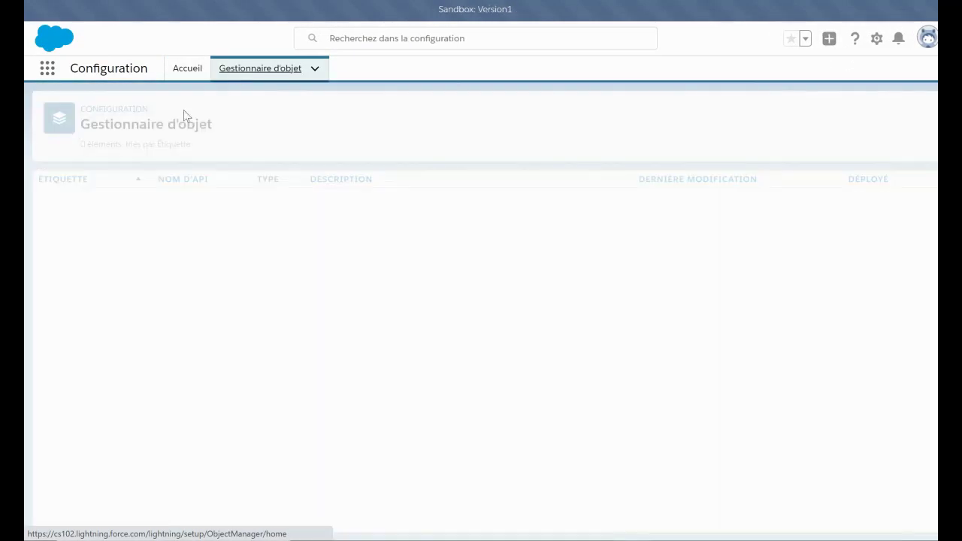
click(690, 114)
text(produi)
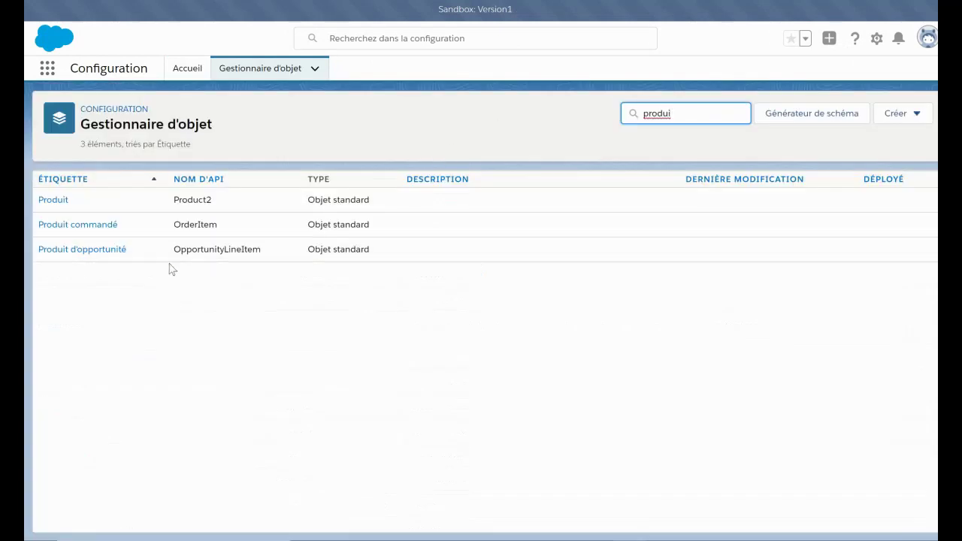
click(75, 250)
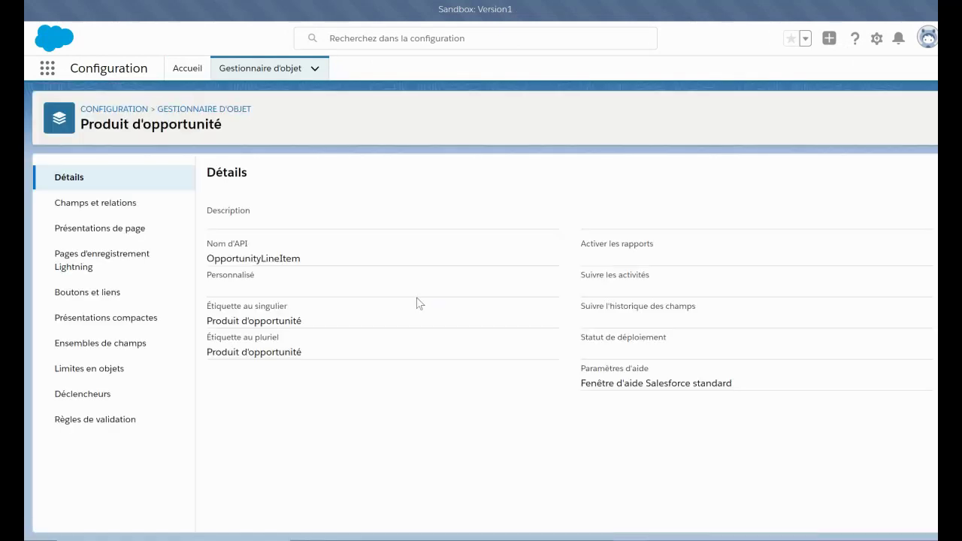
click(124, 318)
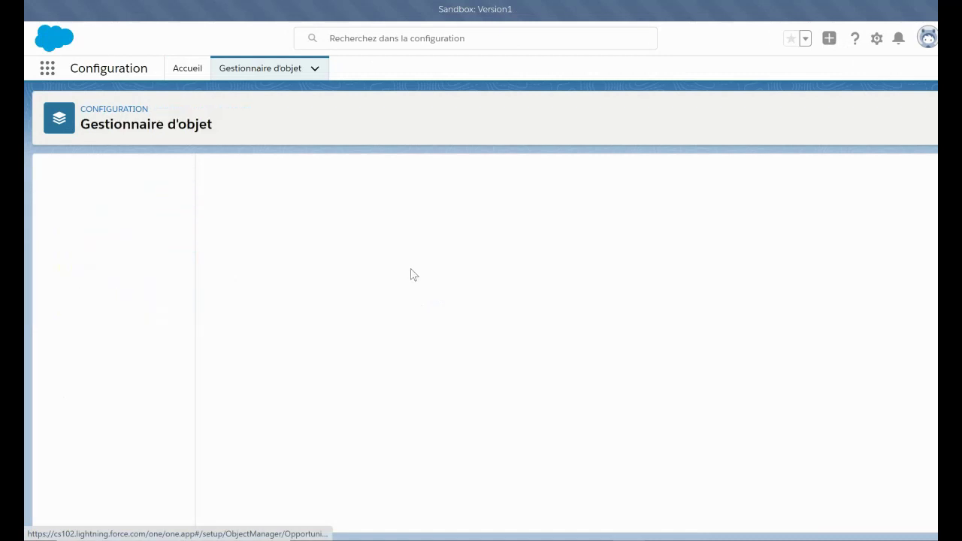
Step: Start a new compact layout for Produit d'opportunité and enter a first name as its label and name
click(729, 179)
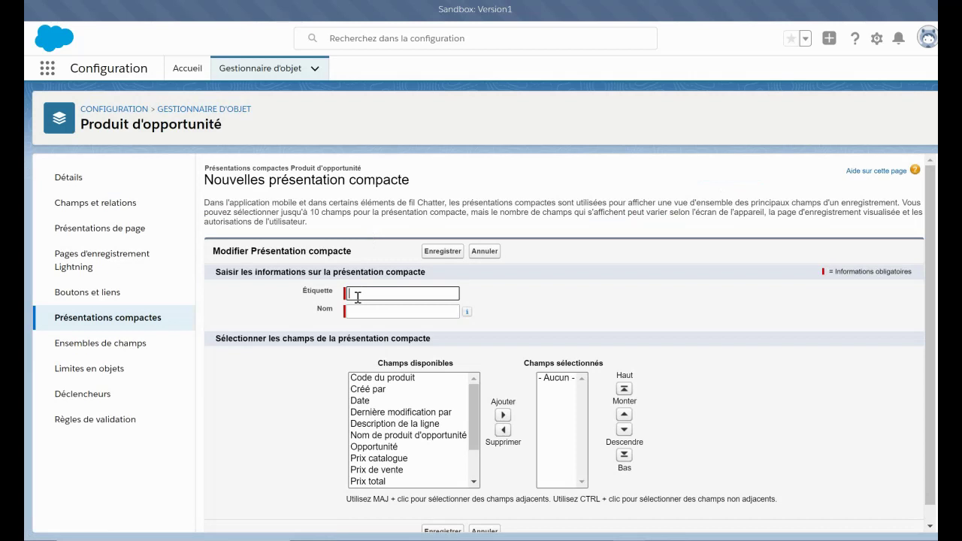
key(Tab)
scroll(436, 345, down, 1)
scroll(433, 382, down, 2)
scroll(441, 387, up, 2)
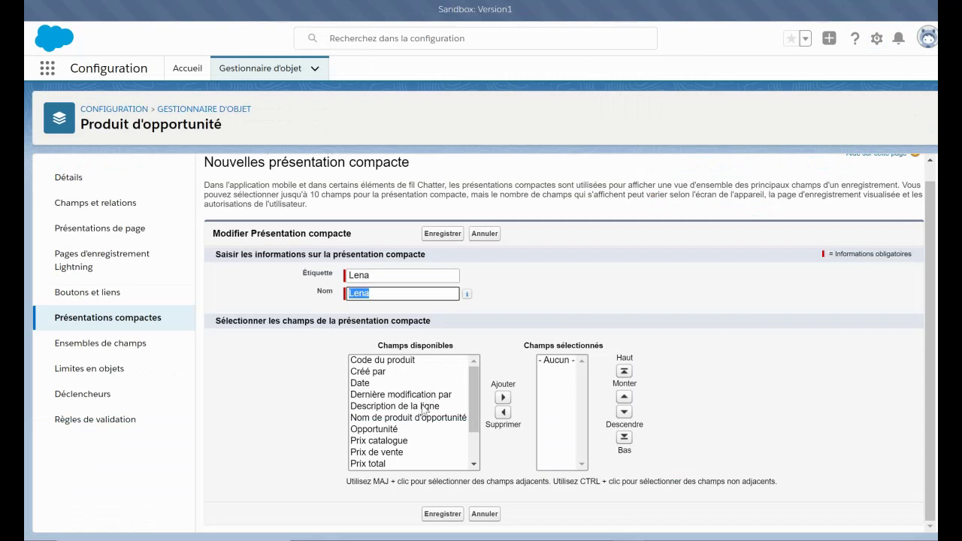
Step: Add the Remise and Sous-total fields to the new compact layout
scroll(425, 410, down, 2)
click(408, 452)
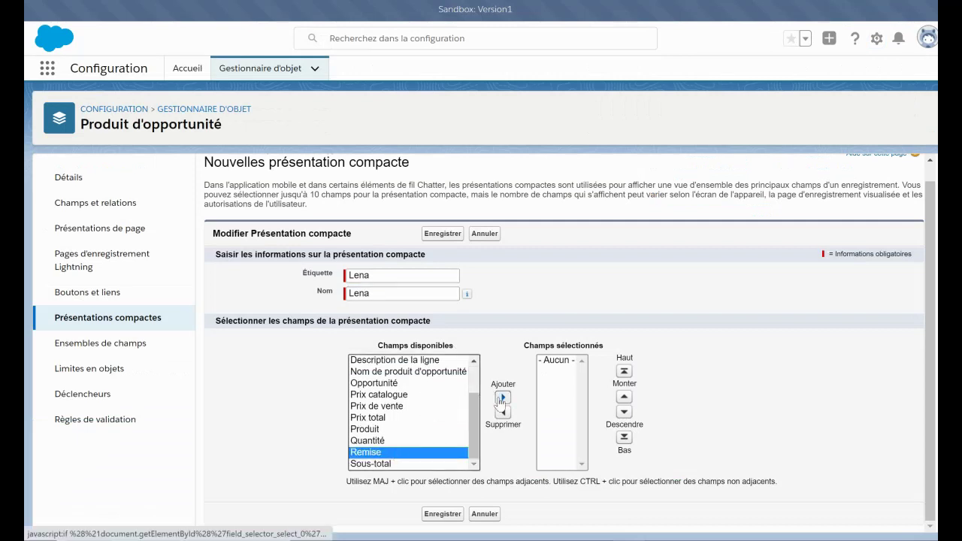
click(501, 398)
click(427, 460)
click(501, 398)
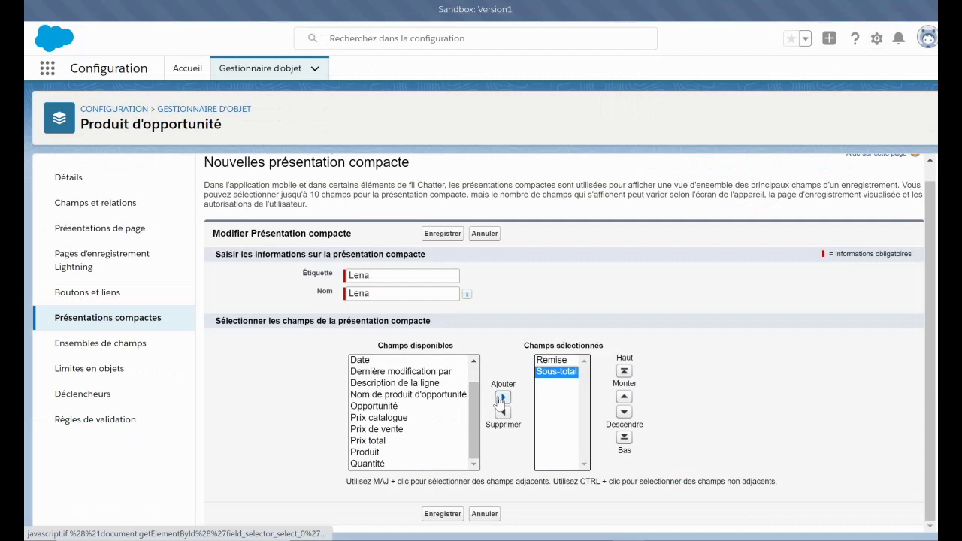
Step: Add the Nom de produit d'opportunité, Opportunité and Prix total fields to the compact layout and save it
click(450, 396)
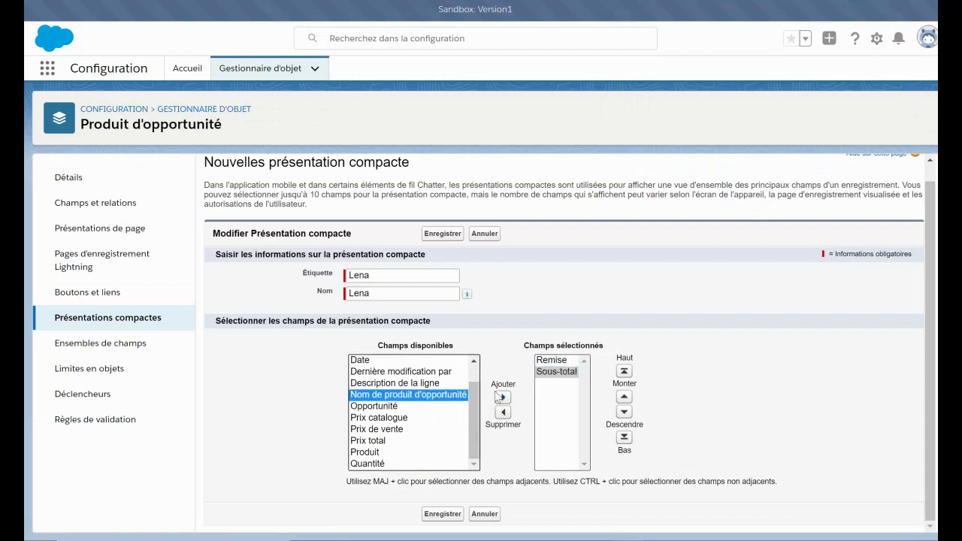
click(503, 397)
click(426, 406)
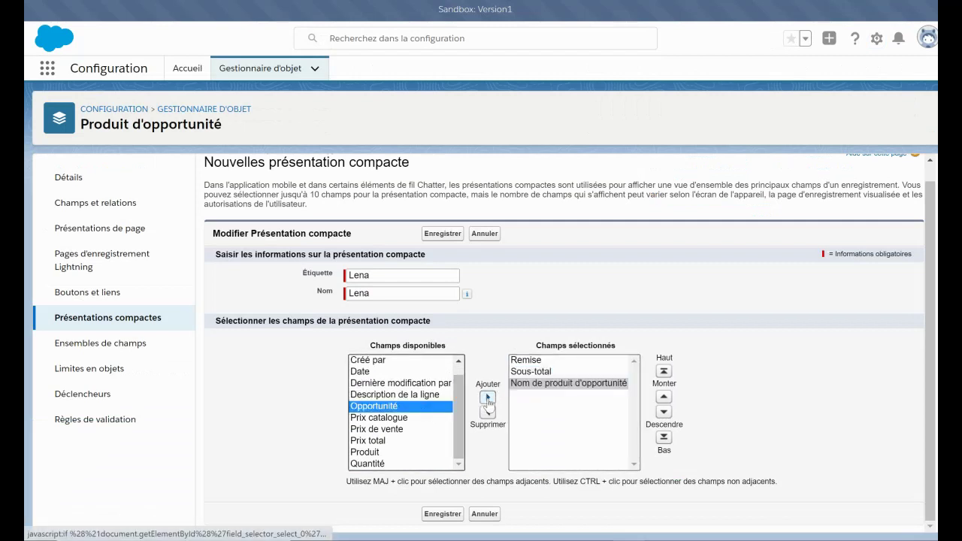
click(487, 397)
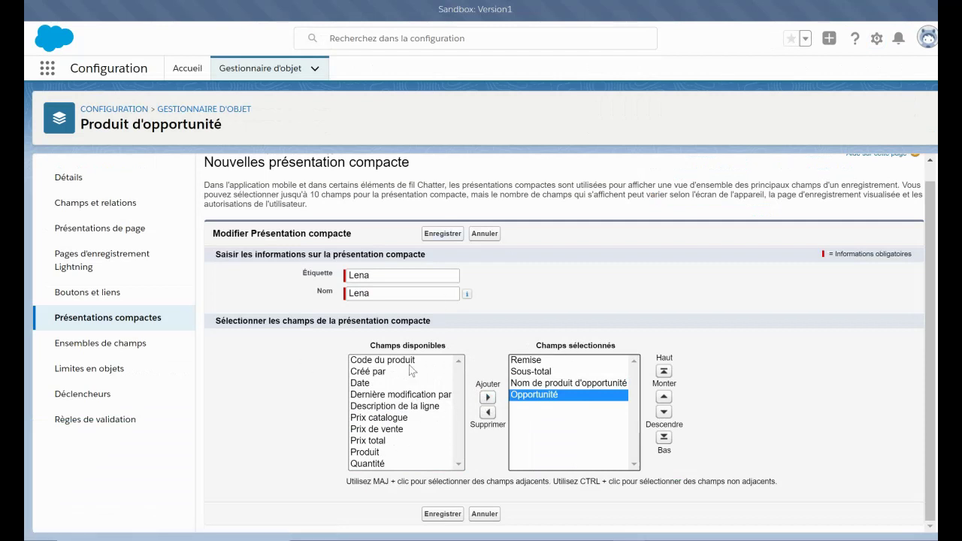
click(376, 441)
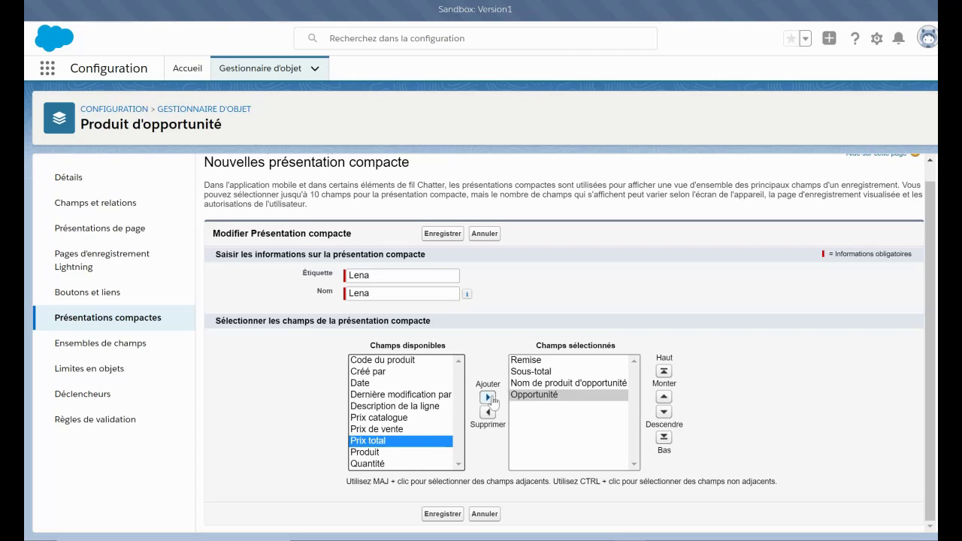
click(487, 397)
click(443, 514)
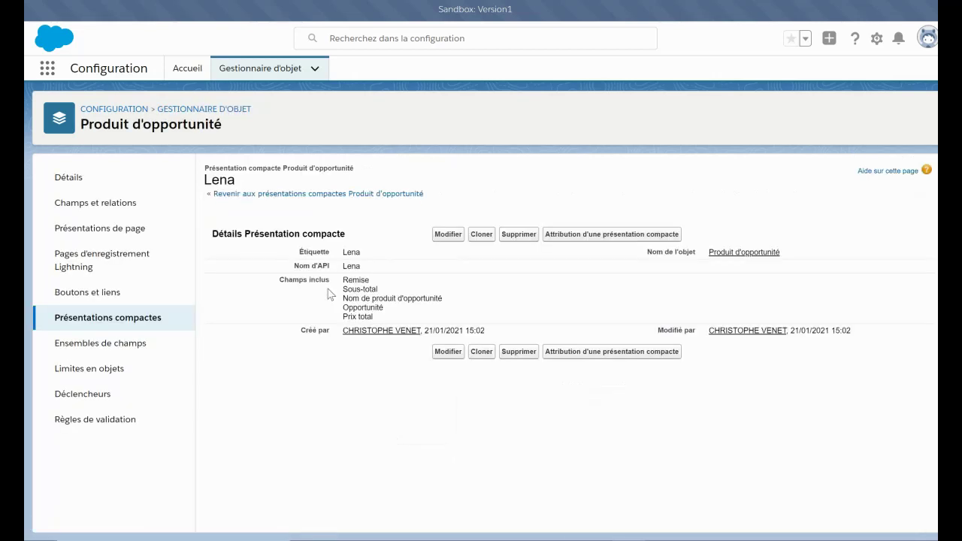
Step: Assign the new compact layout as the primary compact layout of Produit d'opportunité in place of the system default, and save
click(612, 233)
click(382, 282)
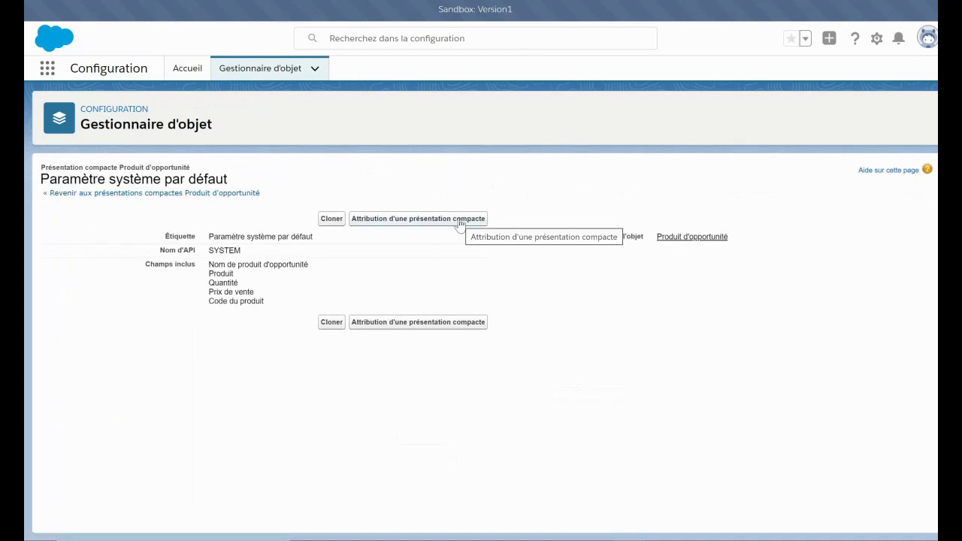
click(461, 220)
click(459, 307)
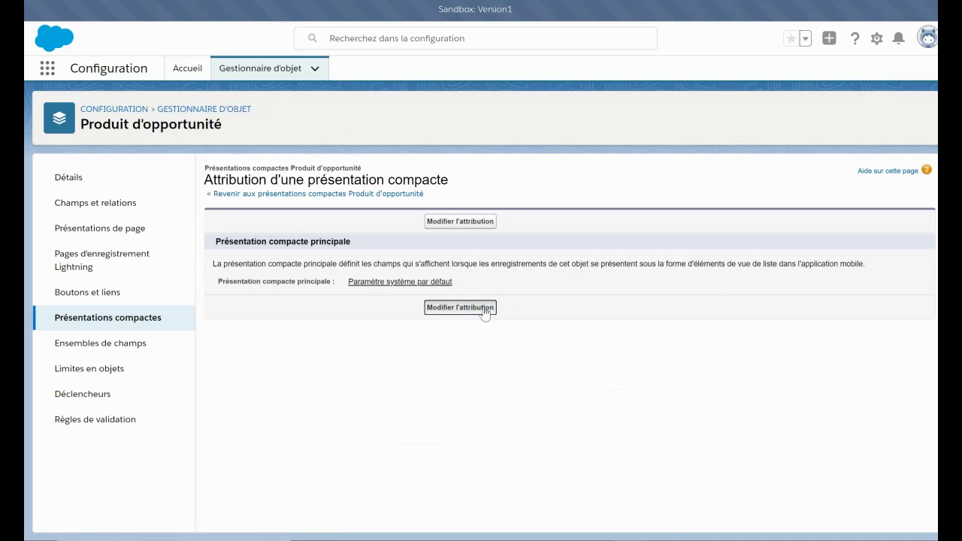
click(491, 278)
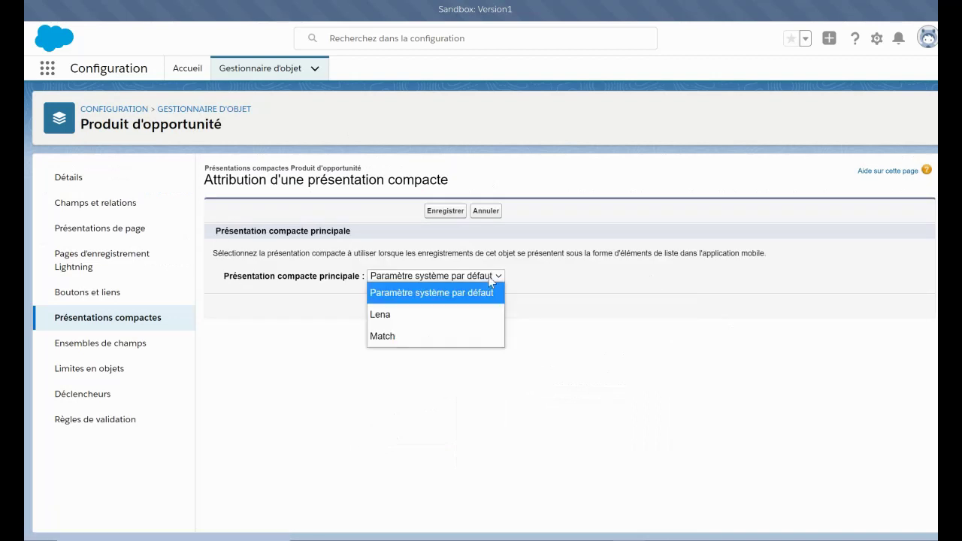
click(433, 315)
click(443, 306)
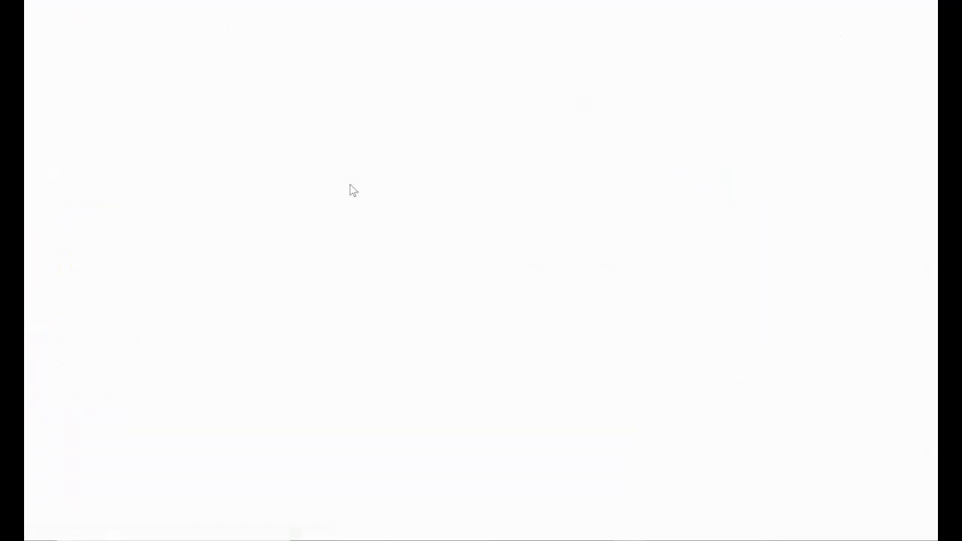
Step: Compare the LIVERPOOL Vs CHELSEA product's summary card on the Testamerica Inc opportunity with the fields included in the new compact layout
mouse_move(384, 171)
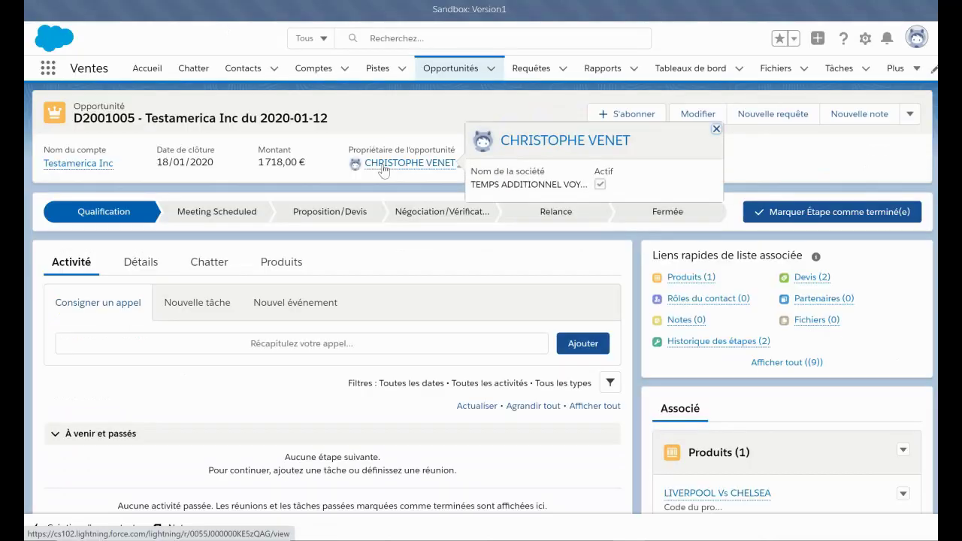
scroll(451, 171, down, 4)
mouse_move(700, 223)
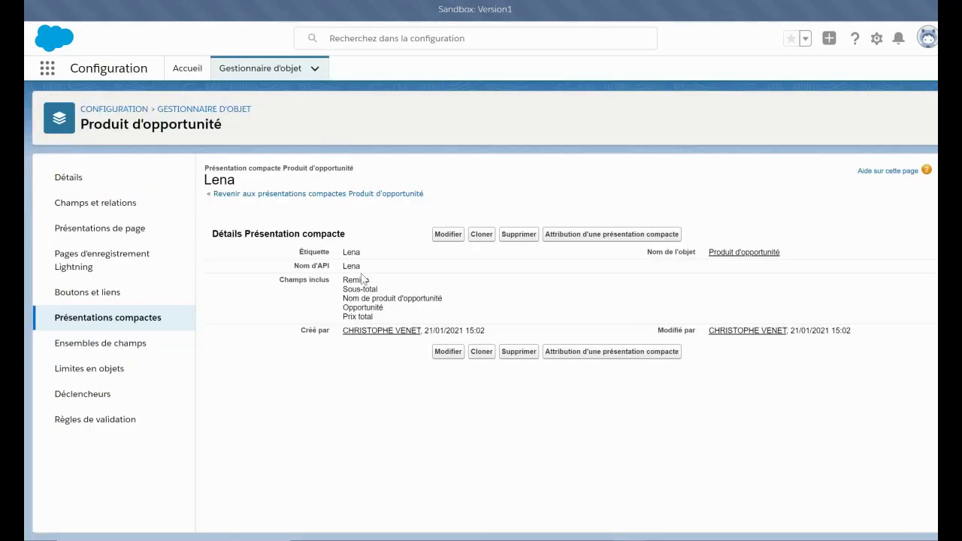
drag(373, 280, 351, 280)
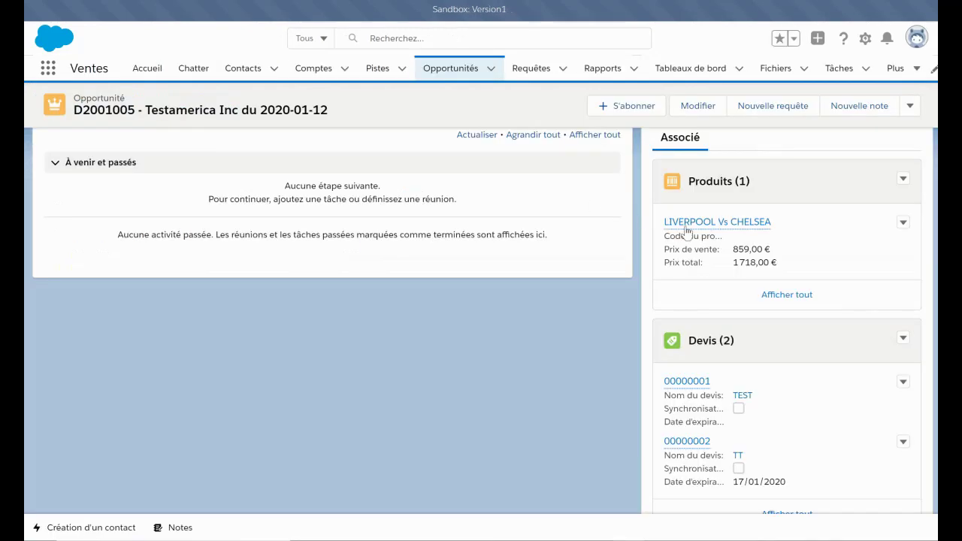
mouse_move(686, 231)
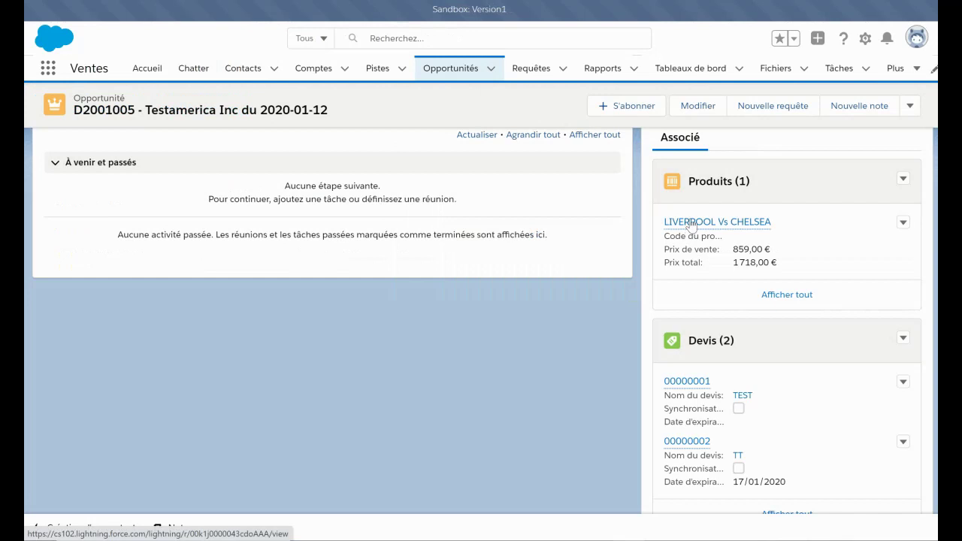
Step: Review the opportunity's product list in the Produits tab, the related list quick links and the Associé section
scroll(589, 260, up, 3)
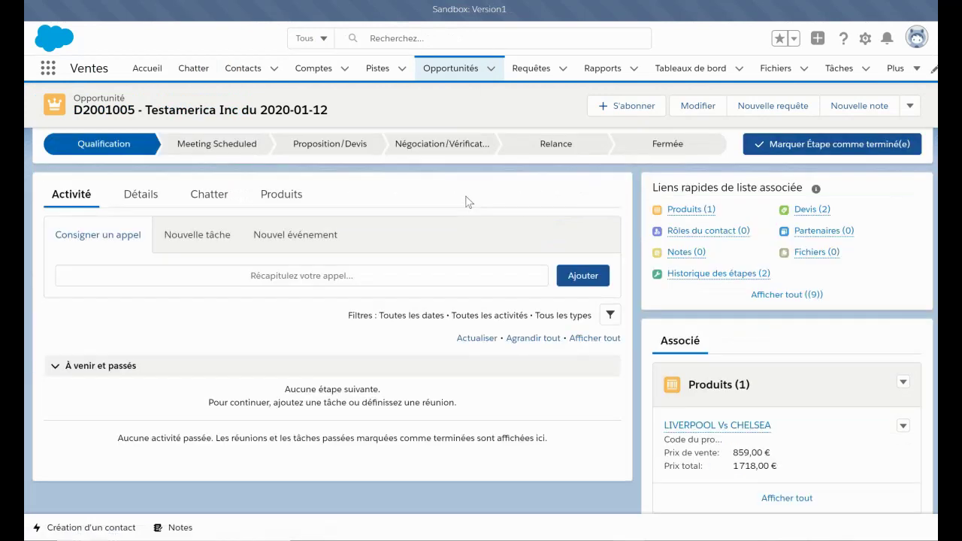
scroll(466, 203, up, 2)
scroll(474, 208, down, 2)
click(296, 195)
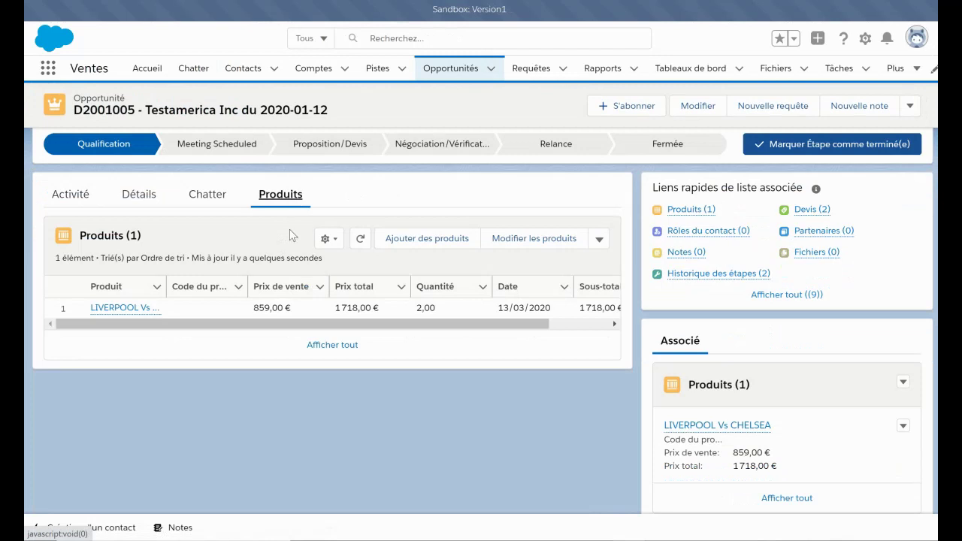
scroll(361, 222, up, 1)
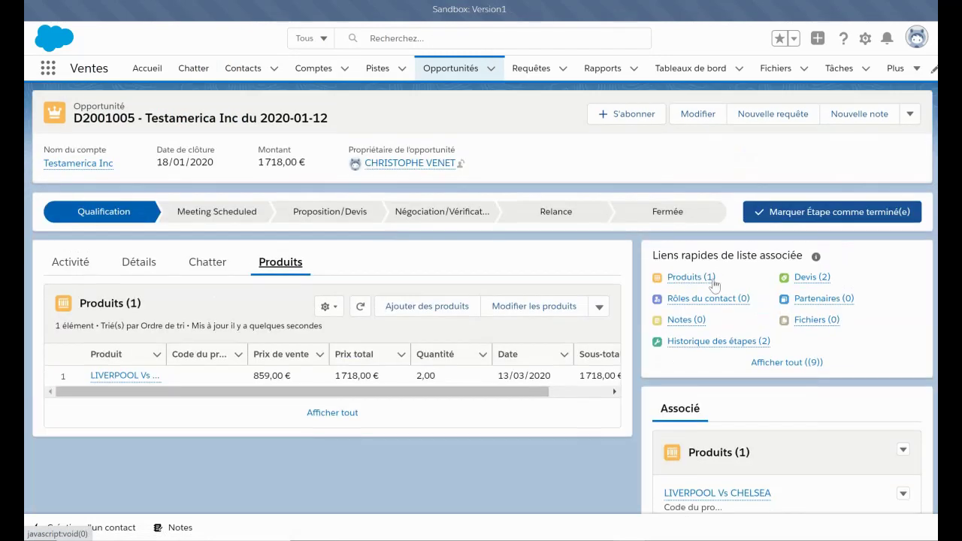
mouse_move(703, 283)
scroll(703, 283, down, 2)
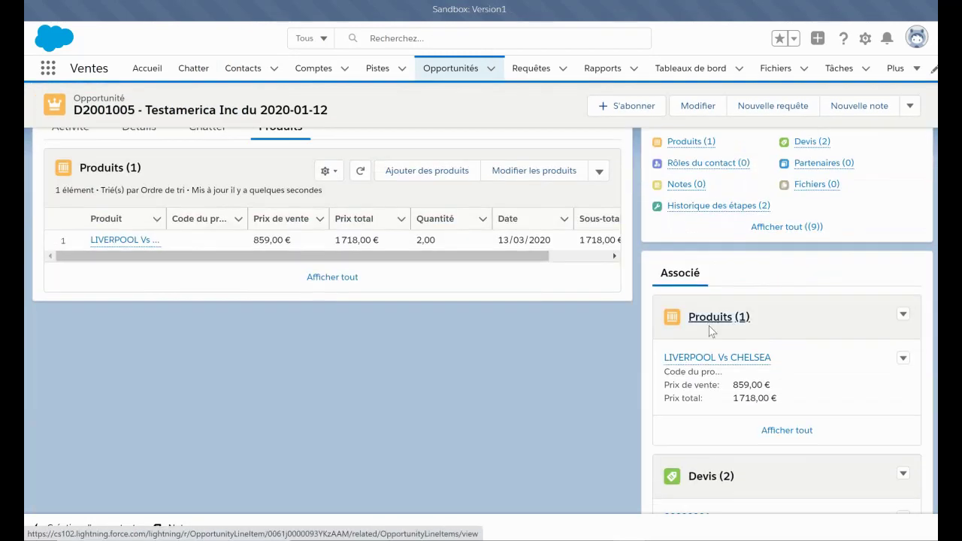